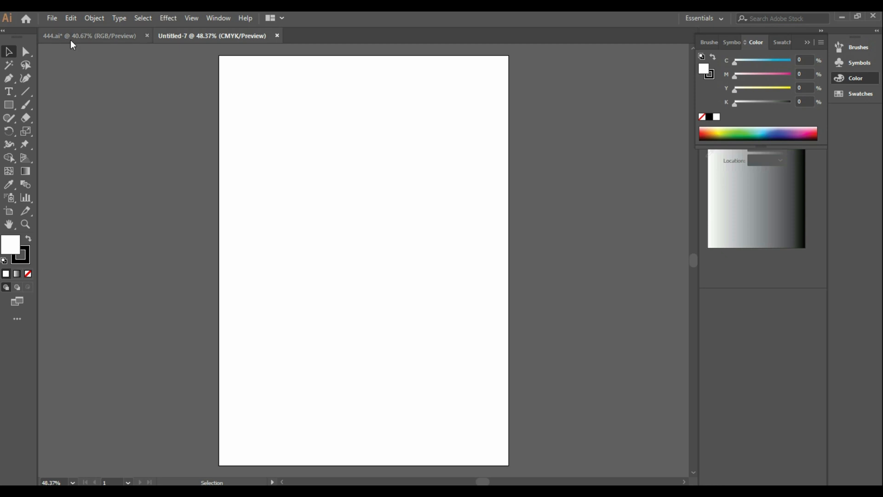
Copy the two figures from 444.ai into the Untitled-7 document and scale them down slightly on the artboard
{"action": "left_click", "coordinate": [74, 36]}
{"action": "key", "text": "ctrl+c"}
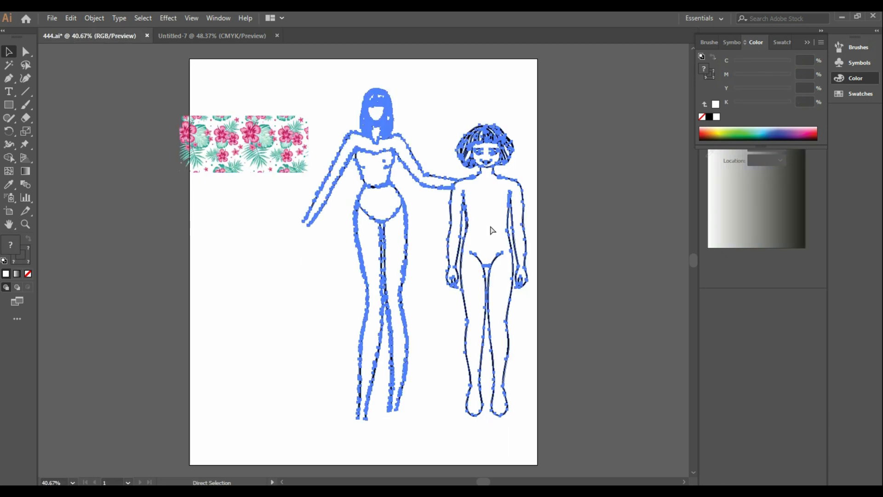
{"action": "left_click", "coordinate": [269, 36]}
{"action": "key", "text": "ctrl+v"}
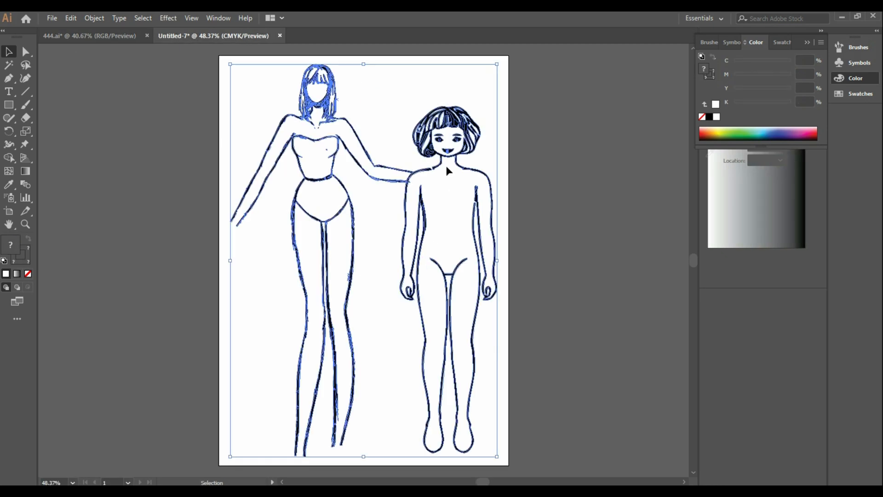
{"action": "left_click_drag", "start_coordinate": [496, 64], "coordinate": [475, 99]}
{"action": "left_click", "coordinate": [471, 133]}
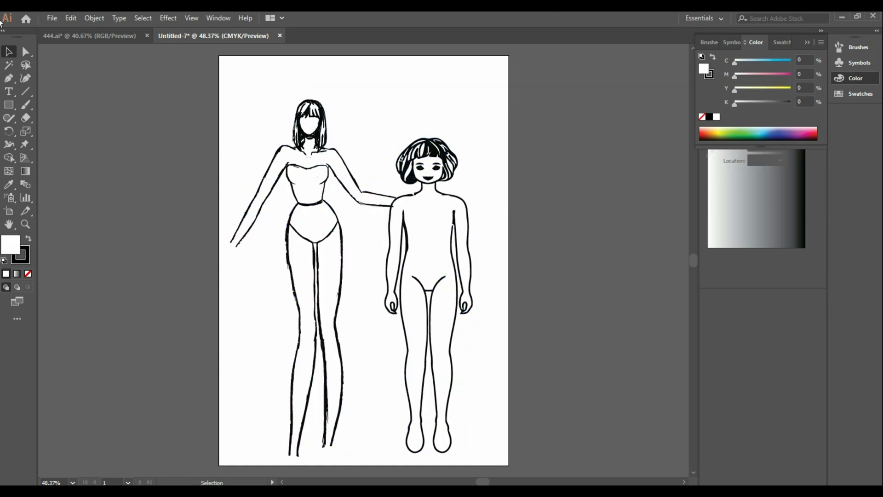
Use the Pen tool to outline a puff sleeve around the woman's left-hand upper arm, from the shoulder to the underarm
{"action": "left_click", "coordinate": [8, 79]}
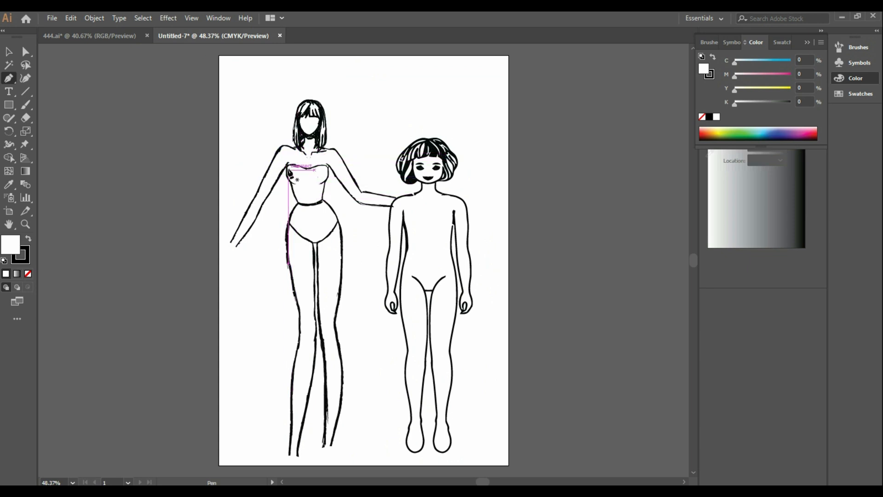
{"action": "left_click", "coordinate": [295, 148]}
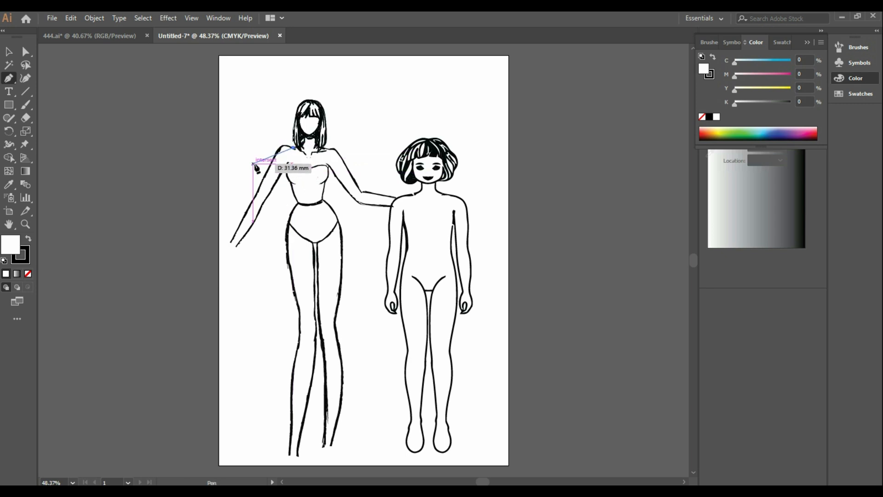
{"action": "left_click_drag", "start_coordinate": [253, 163], "coordinate": [248, 193]}
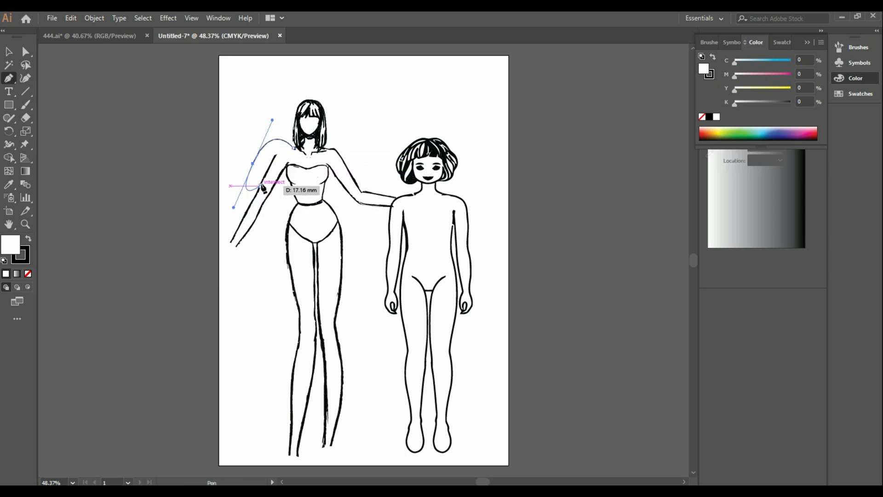
{"action": "key", "text": "ctrl+z"}
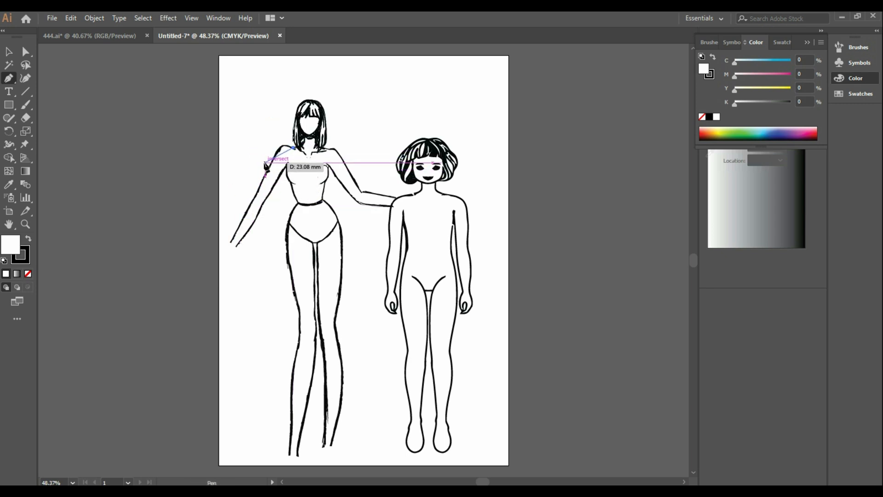
{"action": "left_click_drag", "start_coordinate": [265, 163], "coordinate": [252, 194]}
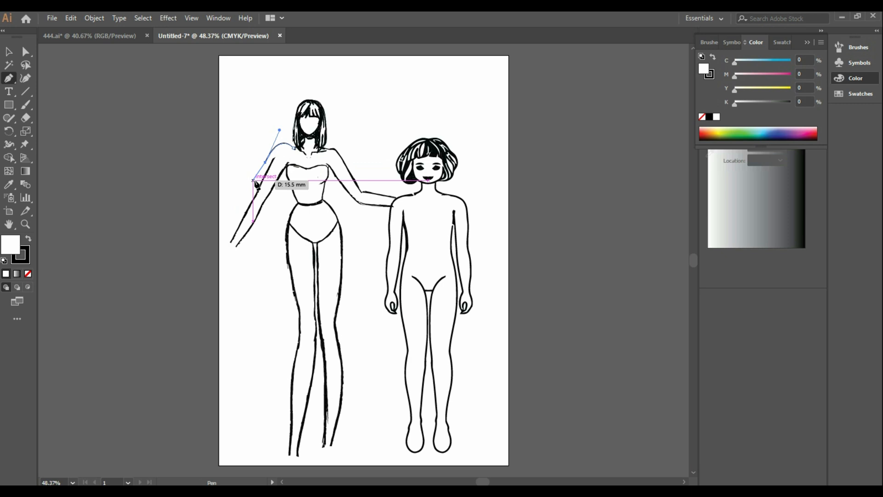
{"action": "left_click_drag", "start_coordinate": [256, 181], "coordinate": [273, 194]}
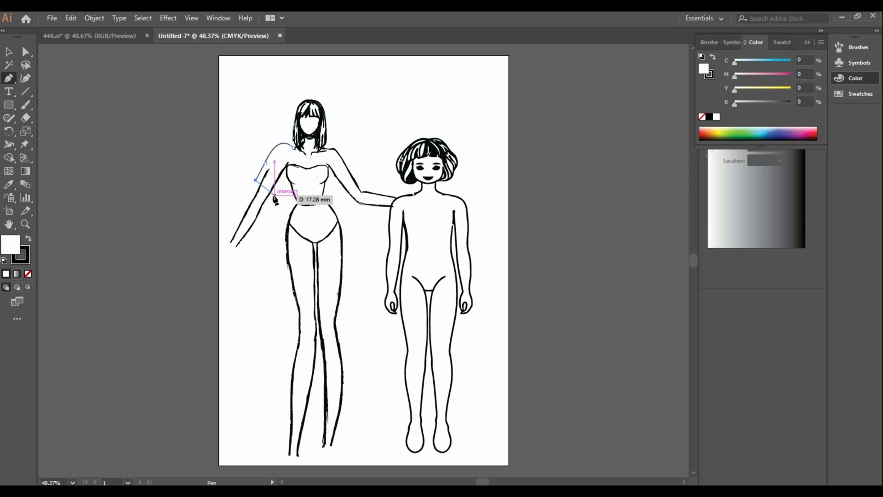
{"action": "key", "text": "ctrl+z"}
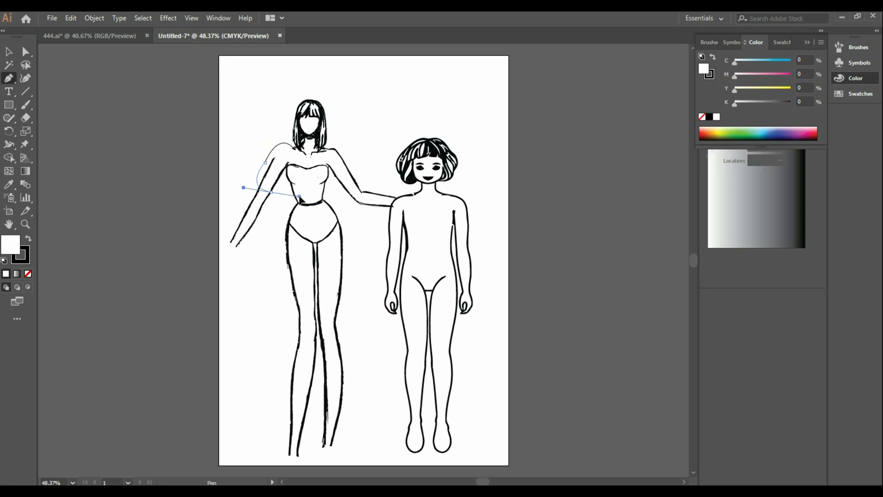
{"action": "left_click_drag", "start_coordinate": [299, 196], "coordinate": [300, 195]}
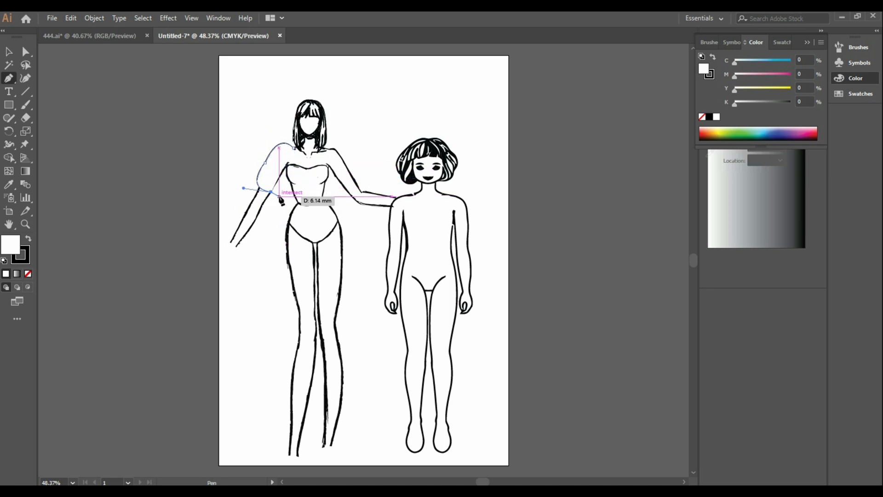
{"action": "left_click", "coordinate": [289, 165]}
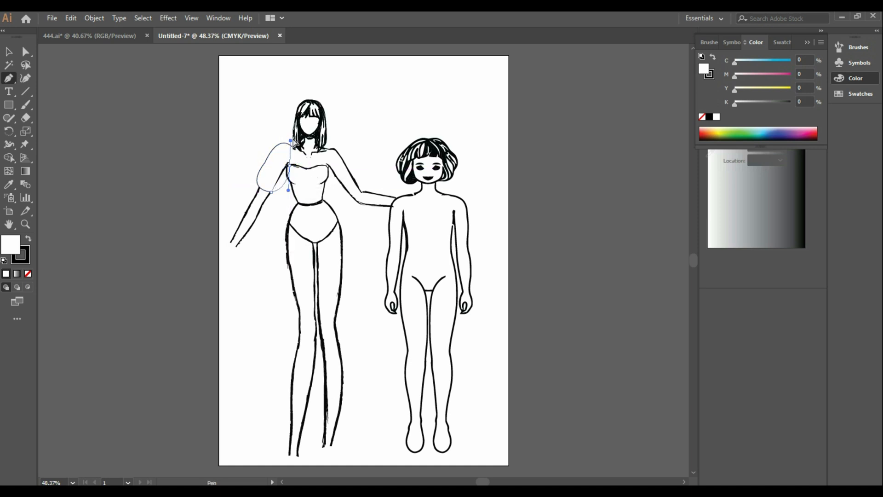
{"action": "left_click_drag", "start_coordinate": [303, 123], "coordinate": [295, 132]}
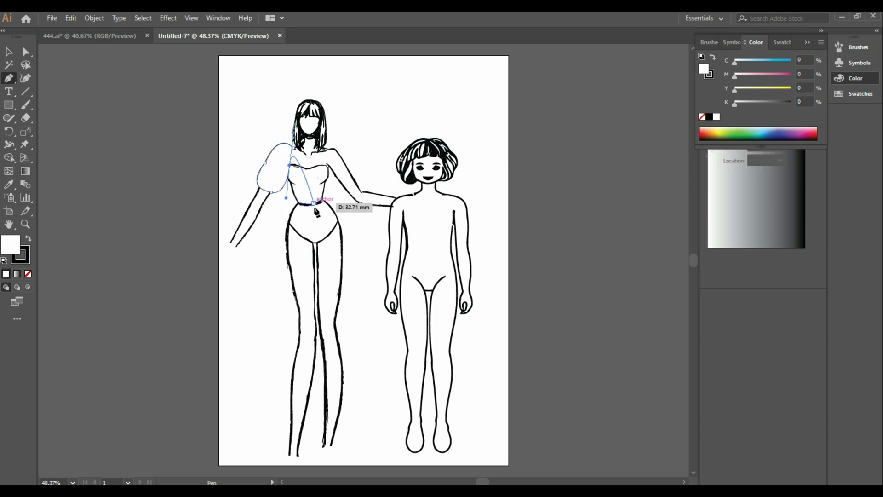
{"action": "left_click", "coordinate": [289, 165]}
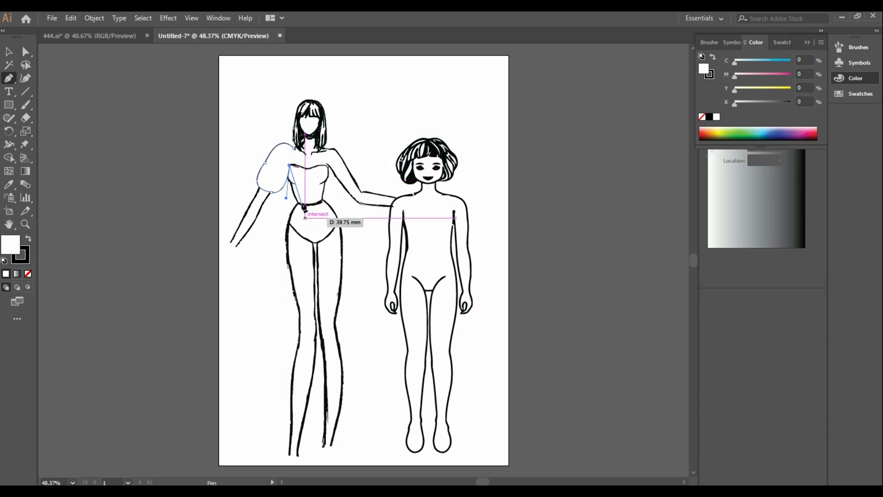
{"action": "left_click", "coordinate": [280, 173]}
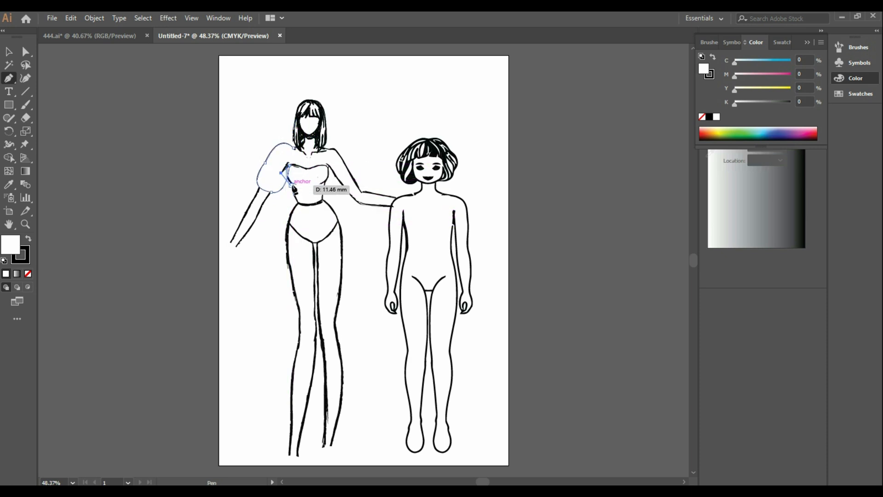
{"action": "left_click", "coordinate": [291, 182]}
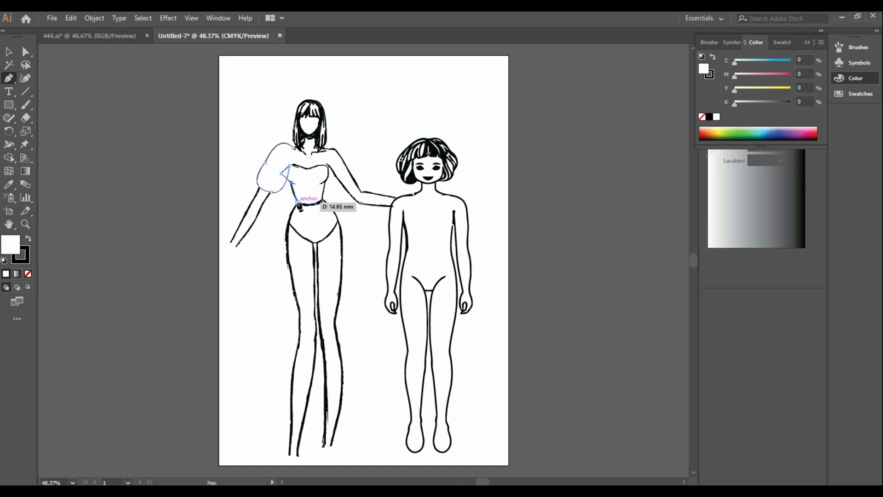
{"action": "left_click", "coordinate": [298, 203]}
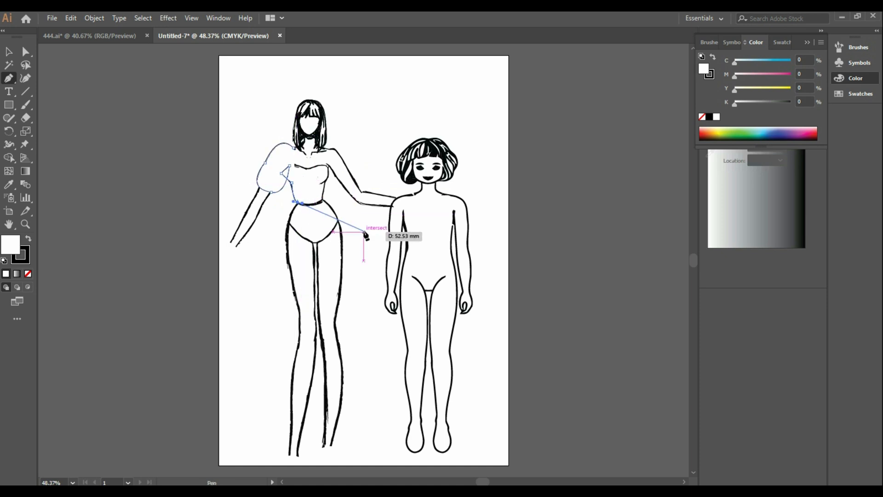
{"action": "key", "text": "ctrl+z"}
{"action": "key", "text": "ctrl+z"}
{"action": "key", "text": "ctrl+z"}
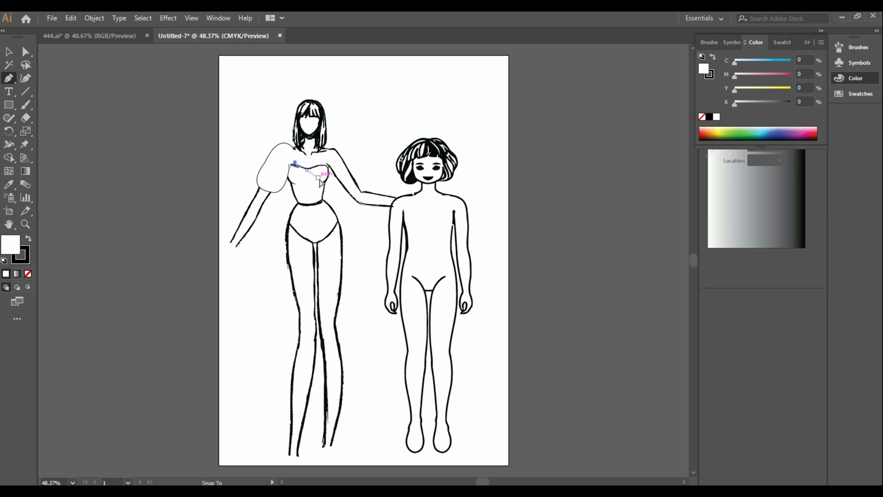
Continue the path along the sweetheart neckline across the woman's bust to the opposite underarm
{"action": "left_click_drag", "start_coordinate": [319, 179], "coordinate": [321, 178]}
{"action": "left_click", "coordinate": [307, 169]}
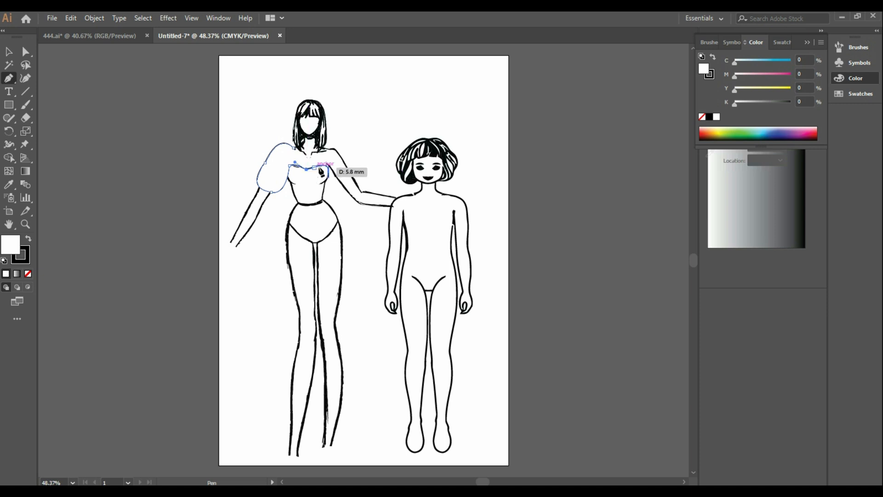
{"action": "left_click_drag", "start_coordinate": [331, 169], "coordinate": [339, 184]}
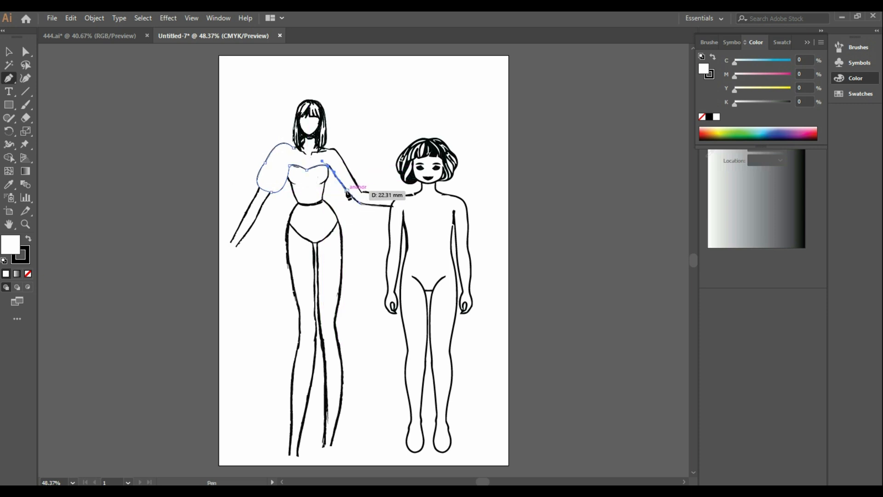
{"action": "left_click", "coordinate": [328, 166]}
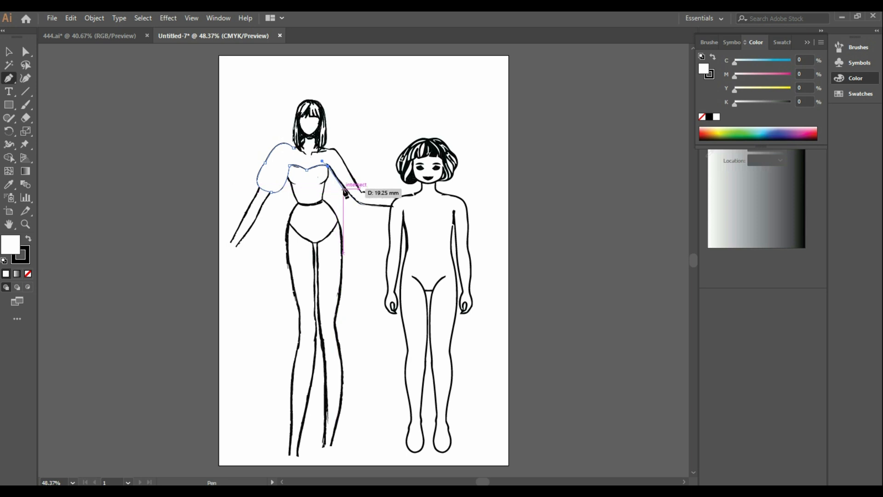
Outline the second puff sleeve around the other upper arm and close the path across the base of the neck
{"action": "left_click_drag", "start_coordinate": [341, 185], "coordinate": [353, 177]}
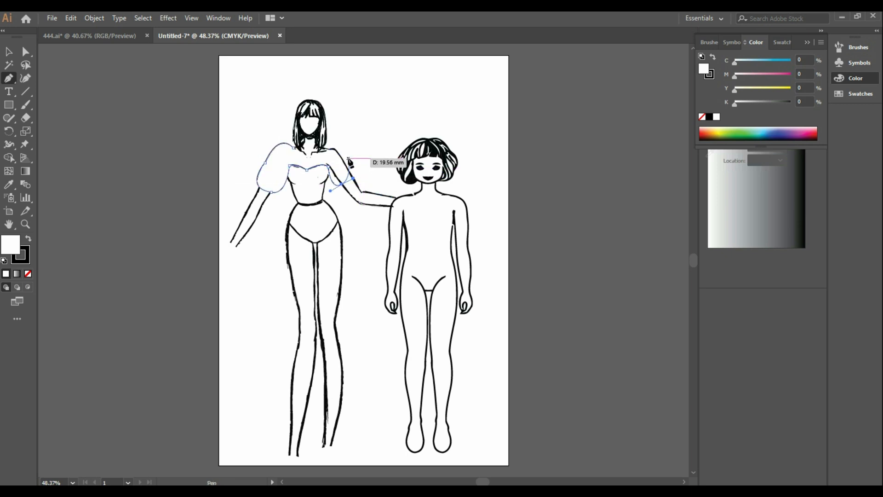
{"action": "left_click_drag", "start_coordinate": [348, 158], "coordinate": [343, 151]}
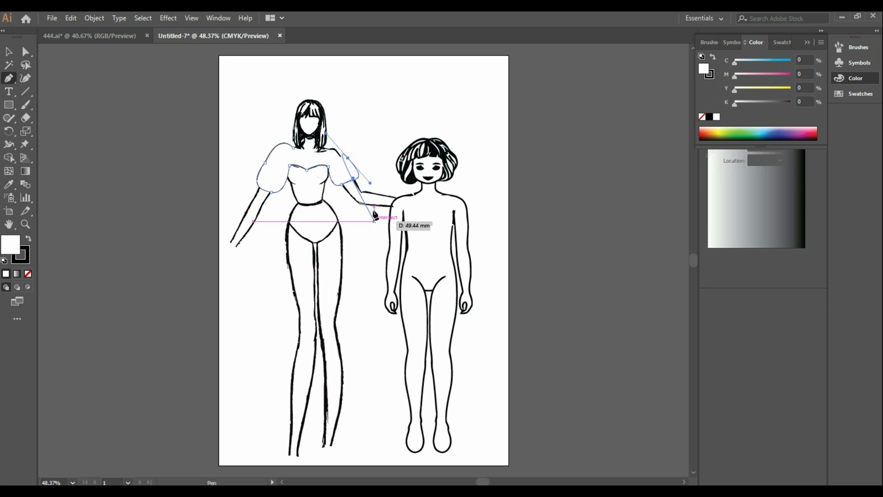
{"action": "left_click", "coordinate": [348, 158]}
{"action": "left_click_drag", "start_coordinate": [318, 150], "coordinate": [296, 167]}
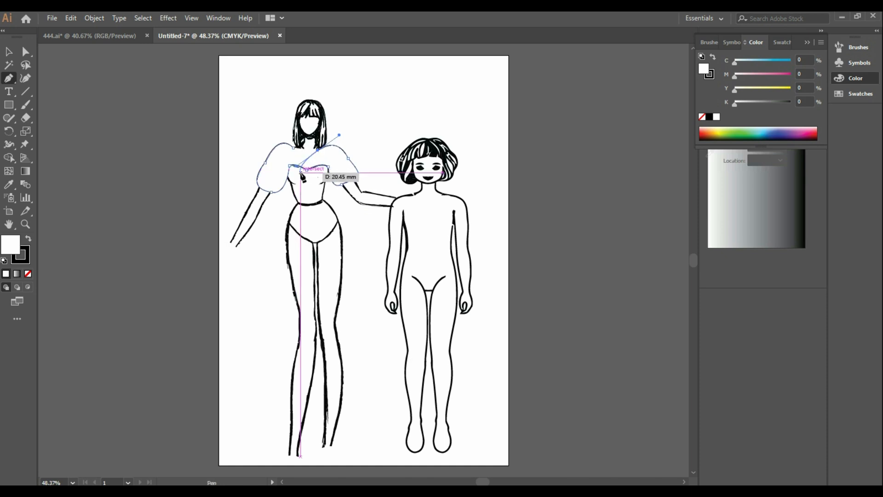
{"action": "left_click", "coordinate": [317, 149]}
{"action": "left_click_drag", "start_coordinate": [294, 148], "coordinate": [279, 131]}
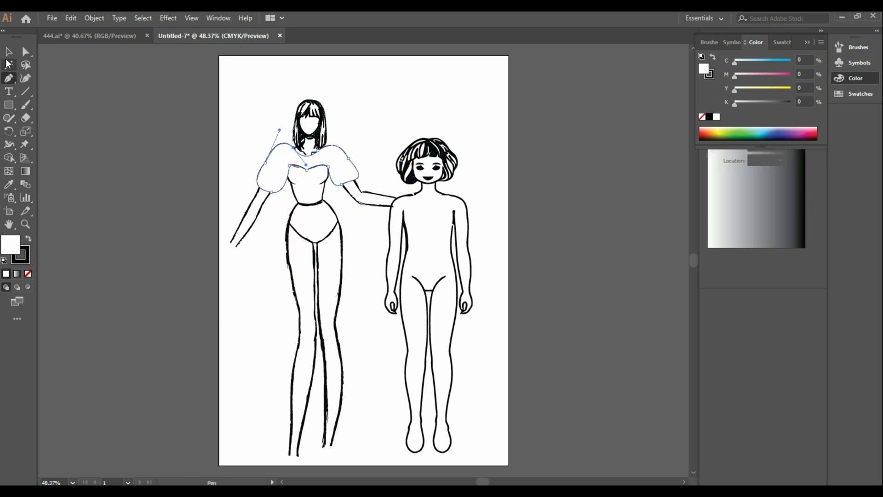
Start a new Pen path at the woman's waist and curve it down the left side of the skirt to the hem
{"action": "left_click", "coordinate": [8, 54]}
{"action": "left_click", "coordinate": [7, 81]}
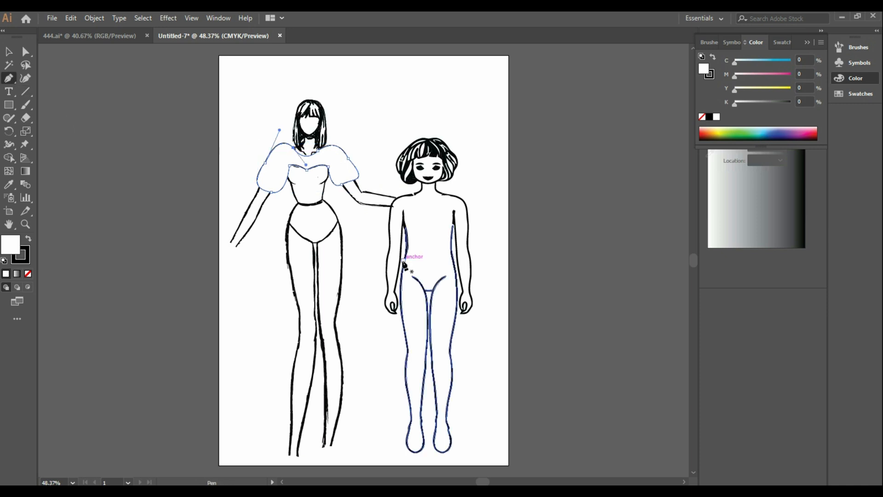
{"action": "left_click", "coordinate": [288, 180]}
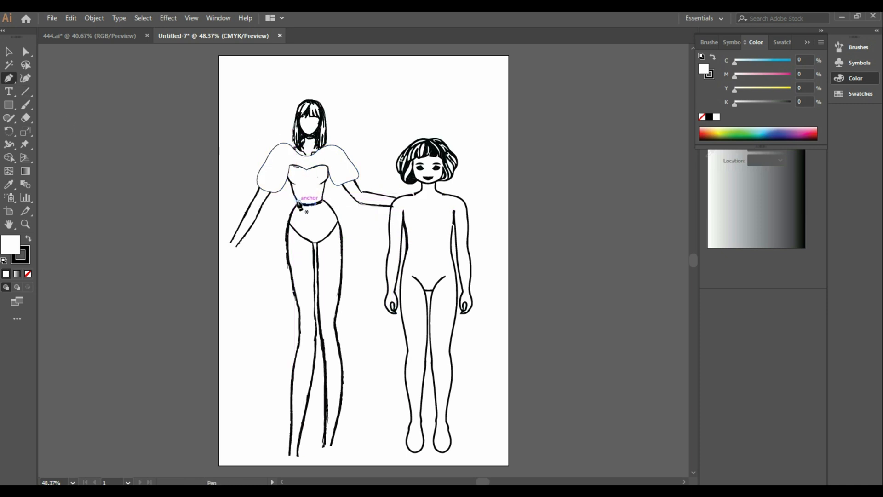
{"action": "left_click", "coordinate": [298, 202]}
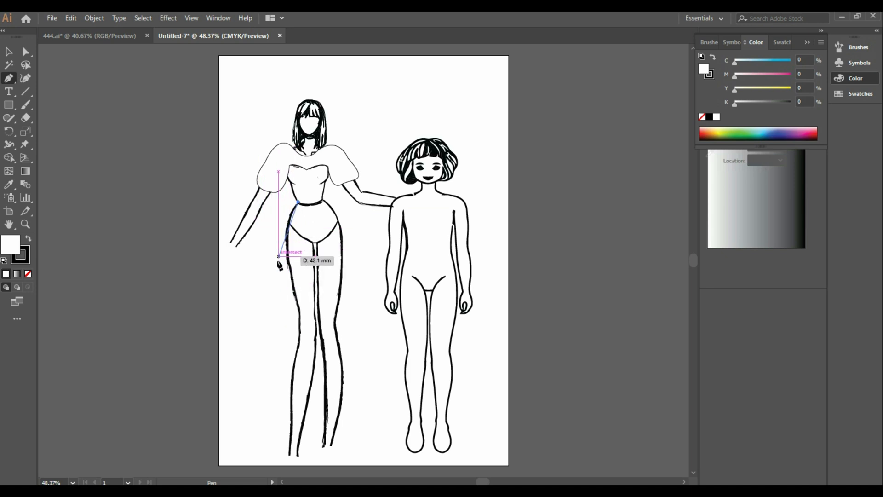
{"action": "left_click_drag", "start_coordinate": [273, 280], "coordinate": [274, 322]}
{"action": "left_click_drag", "start_coordinate": [271, 354], "coordinate": [267, 345]}
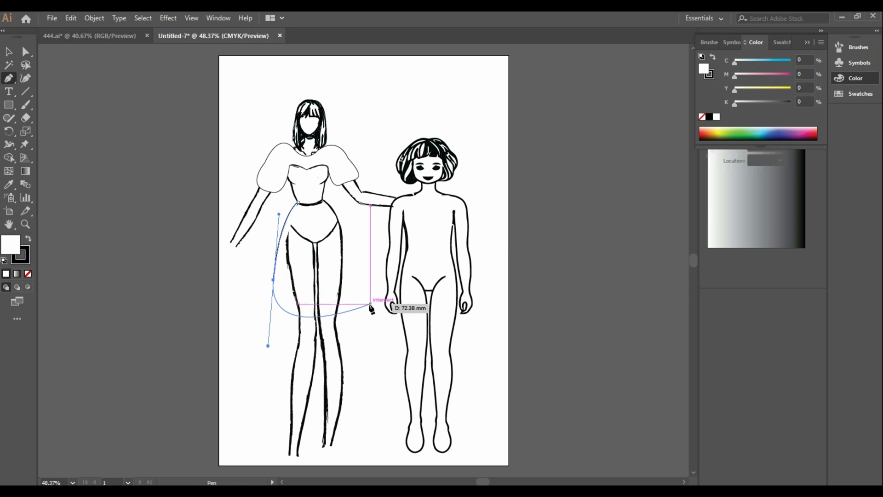
{"action": "left_click", "coordinate": [361, 276]}
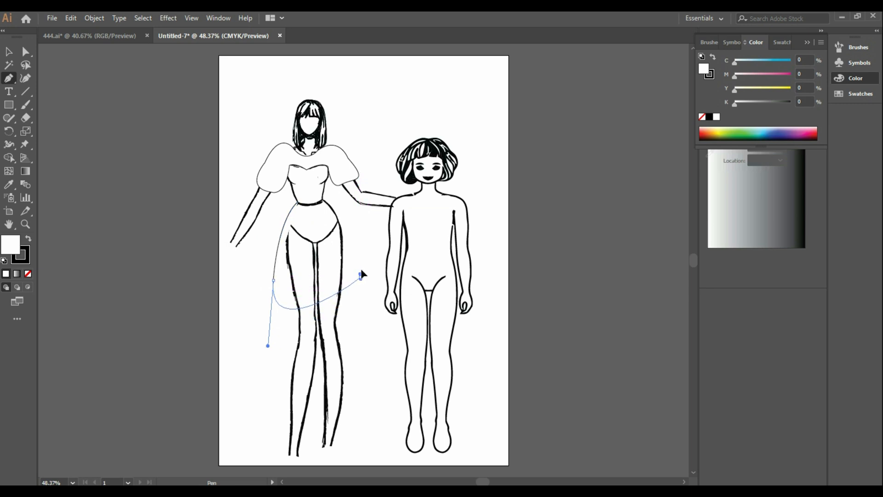
{"action": "left_click_drag", "start_coordinate": [362, 233], "coordinate": [346, 235]}
{"action": "key", "text": "ctrl+z"}
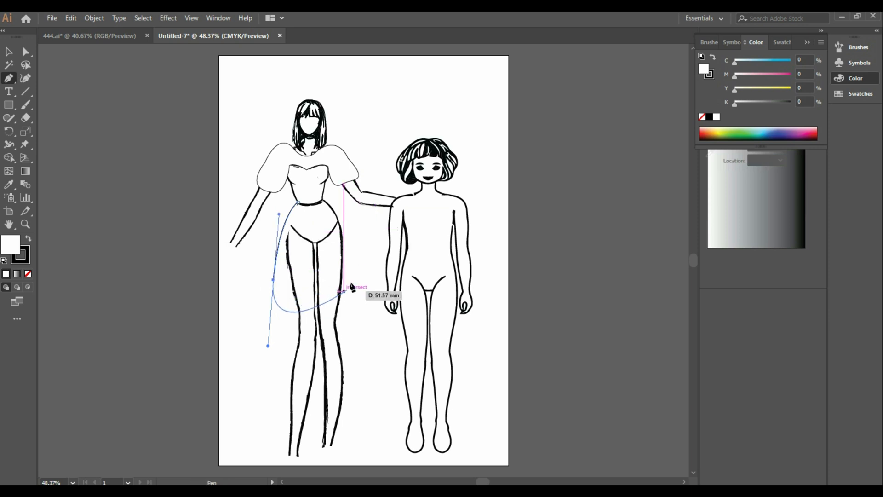
{"action": "left_click", "coordinate": [353, 275]}
{"action": "left_click_drag", "start_coordinate": [326, 254], "coordinate": [344, 239]}
{"action": "key", "text": "ctrl+z"}
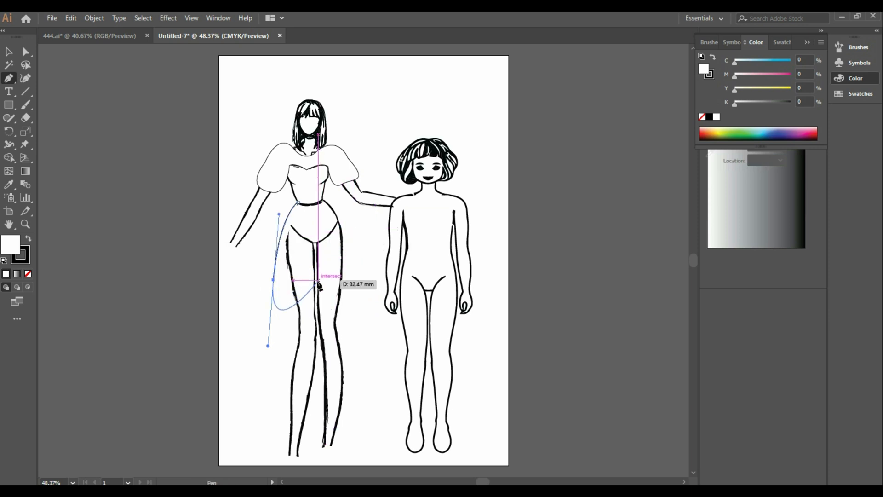
Draw the skirt's curved hem above the knees and its right side back up to the waist
{"action": "left_click", "coordinate": [273, 280]}
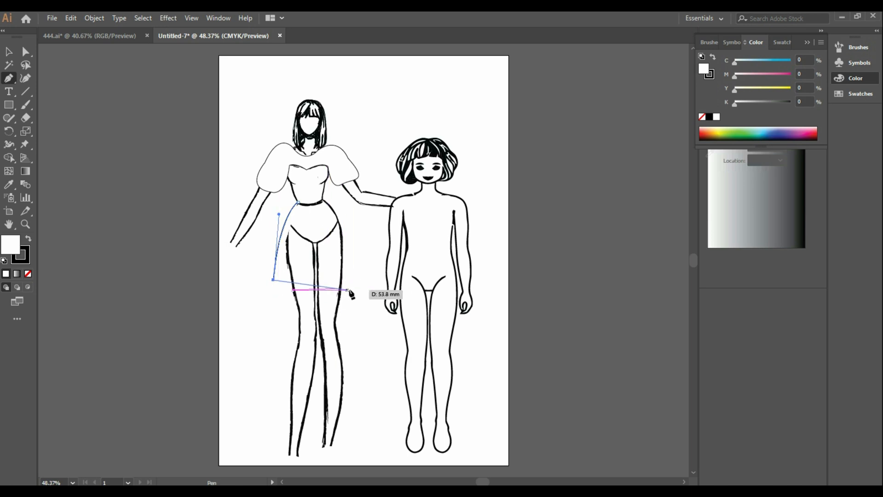
{"action": "left_click_drag", "start_coordinate": [357, 280], "coordinate": [400, 250]}
{"action": "left_click", "coordinate": [357, 280]}
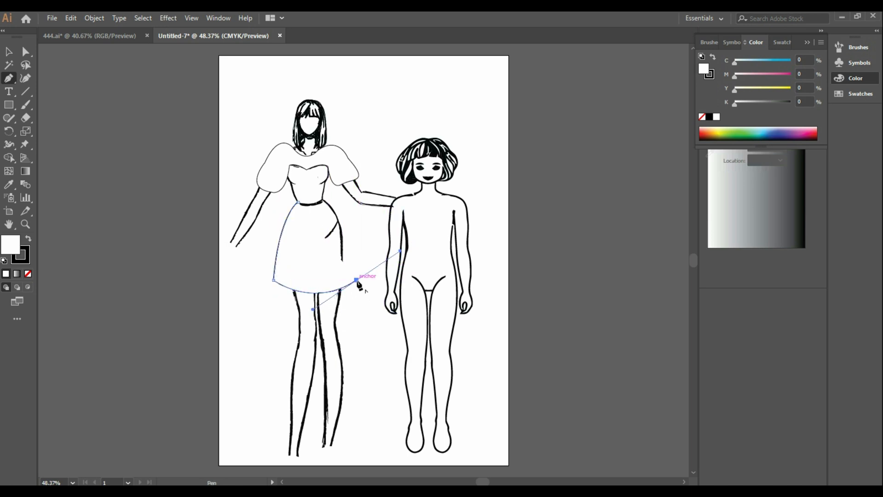
{"action": "left_click_drag", "start_coordinate": [324, 201], "coordinate": [296, 185]}
{"action": "left_click", "coordinate": [324, 201]}
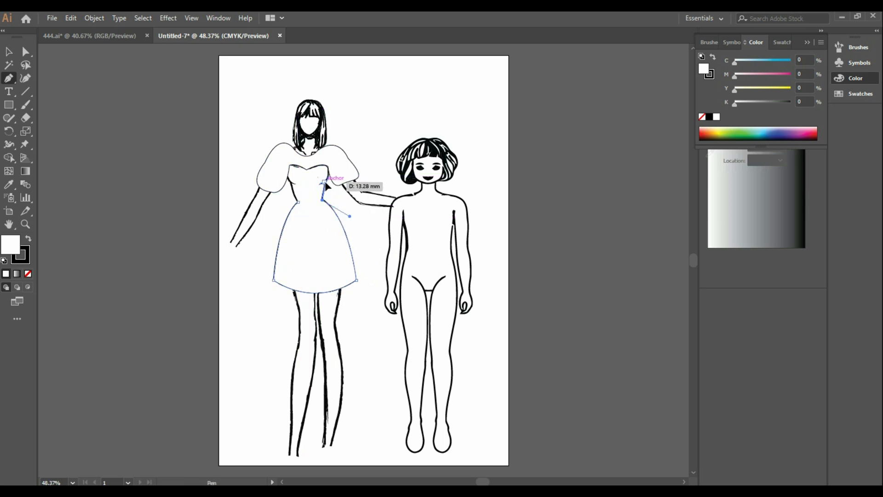
Continue the woman's dress path up the bodice and across the sweetheart neckline, closing it at the opposite side of the waist
{"action": "left_click", "coordinate": [324, 182]}
{"action": "left_click_drag", "start_coordinate": [307, 169], "coordinate": [286, 169]}
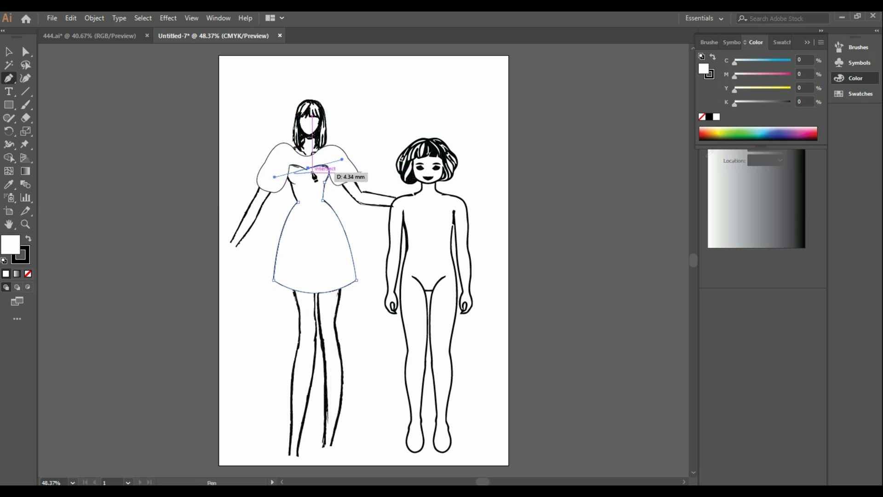
{"action": "left_click", "coordinate": [307, 168]}
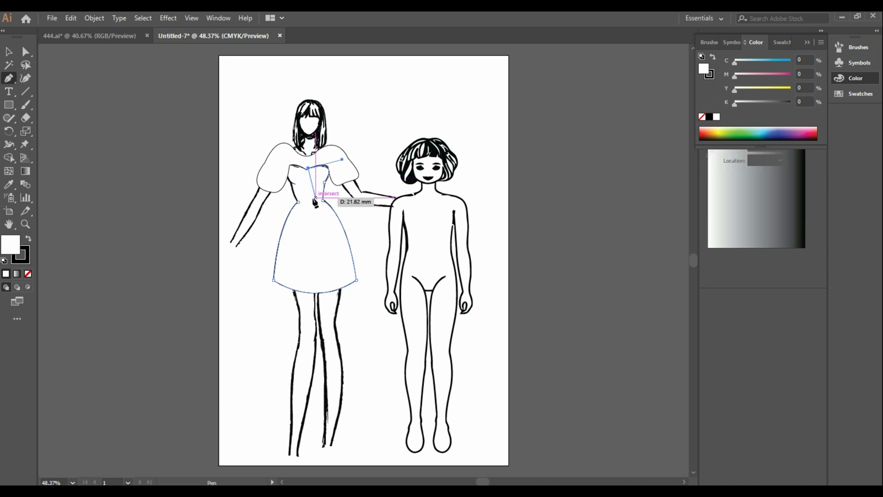
{"action": "left_click", "coordinate": [289, 175]}
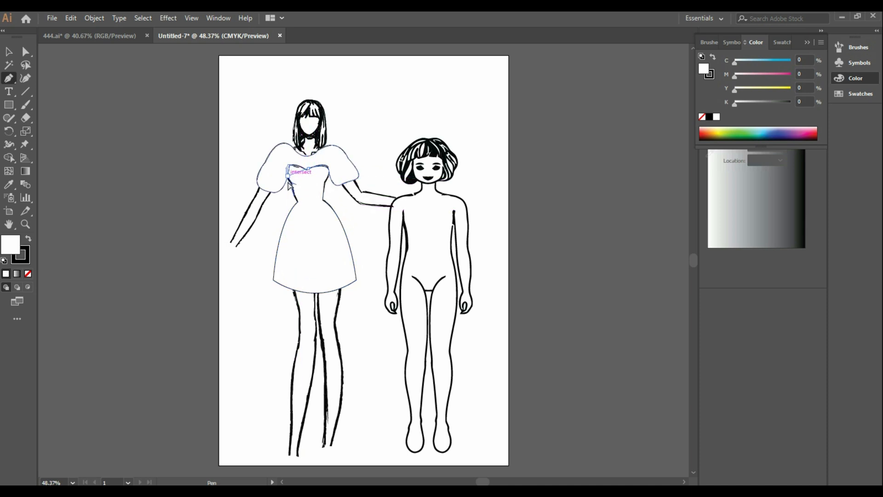
{"action": "left_click_drag", "start_coordinate": [293, 196], "coordinate": [298, 201]}
{"action": "left_click", "coordinate": [294, 195]}
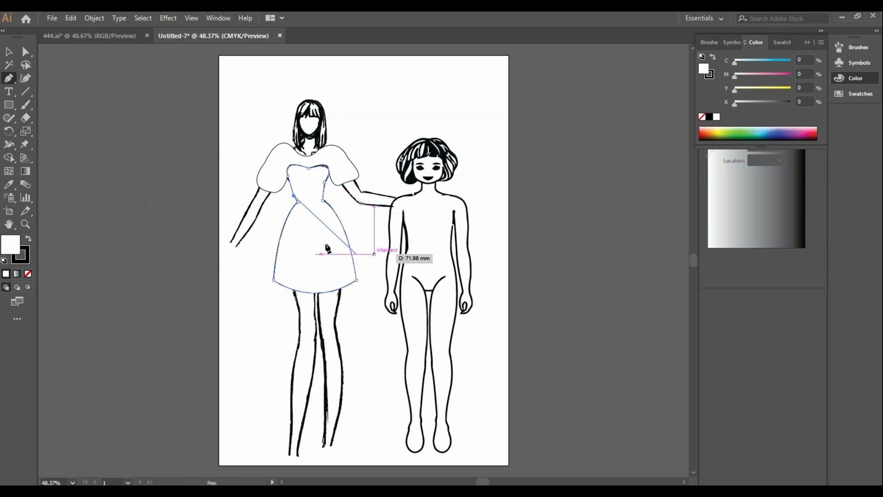
{"action": "left_click", "coordinate": [298, 202]}
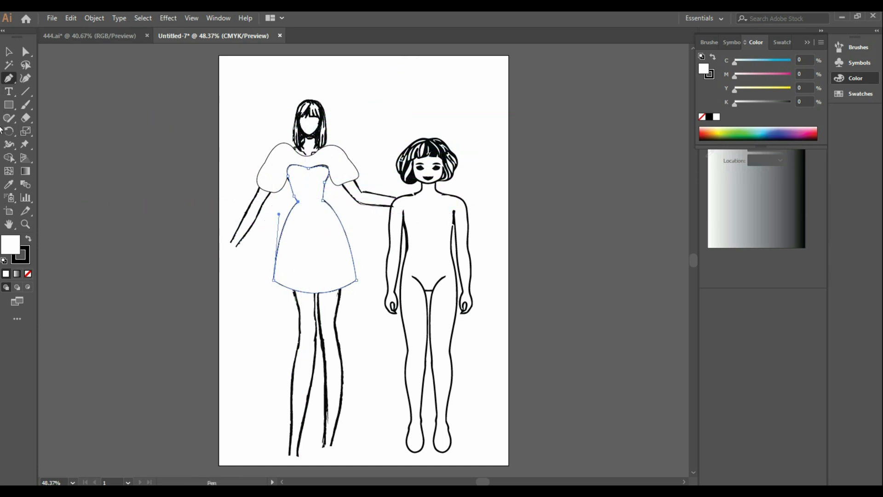
Duplicate the woman's puff-sleeve piece and place the copy over the girl's shoulders
{"action": "left_click", "coordinate": [8, 51]}
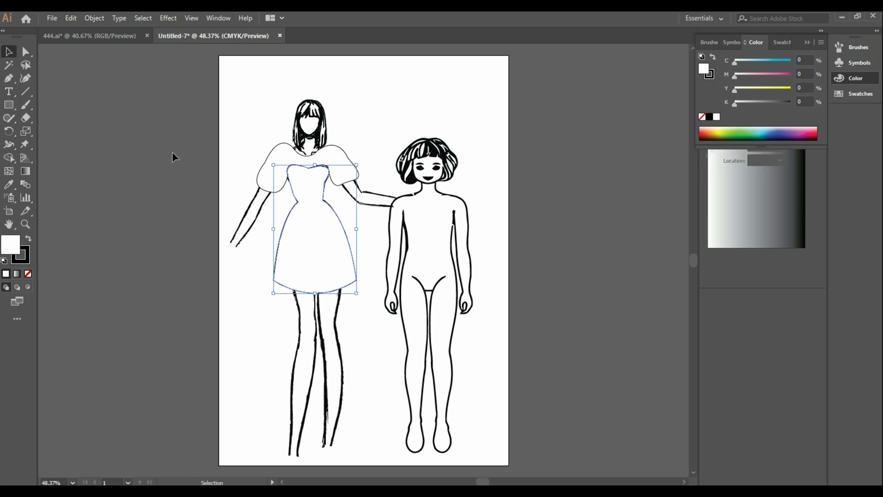
{"action": "left_click", "coordinate": [339, 166]}
{"action": "key", "text": "ctrl+c"}
{"action": "key", "text": "ctrl+v"}
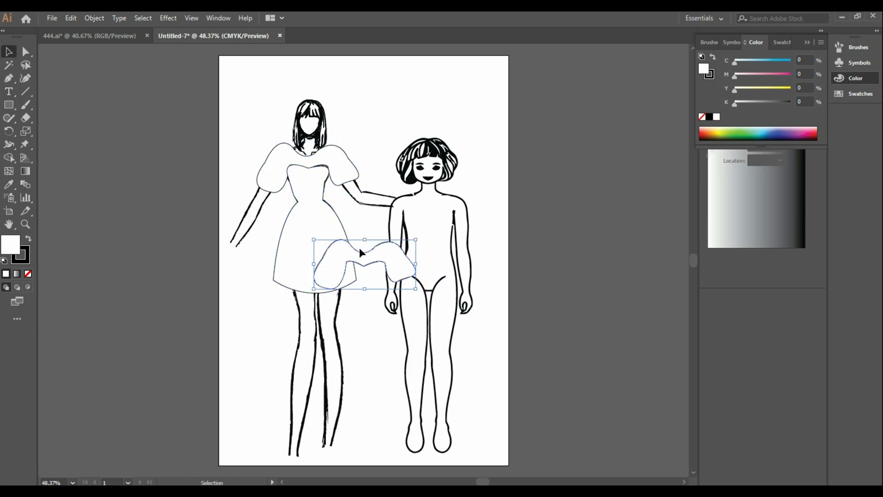
{"action": "left_click_drag", "start_coordinate": [391, 264], "coordinate": [474, 215]}
{"action": "left_click", "coordinate": [492, 190]}
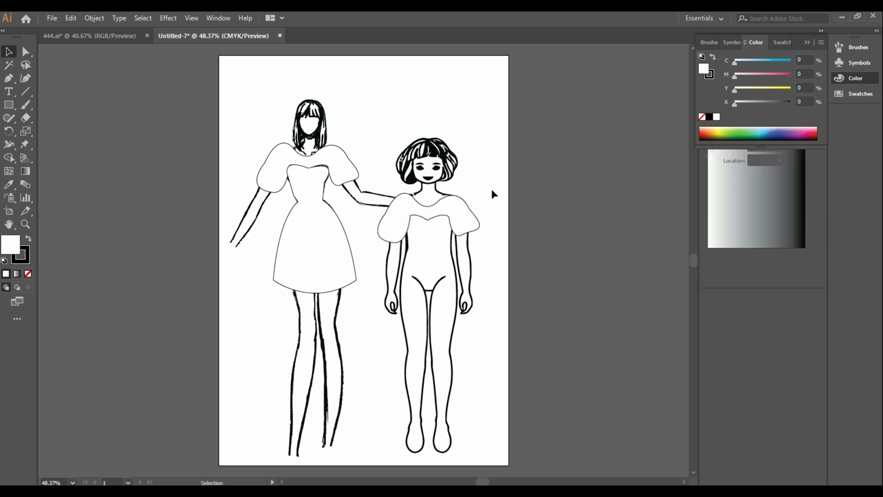
{"action": "left_click", "coordinate": [469, 228]}
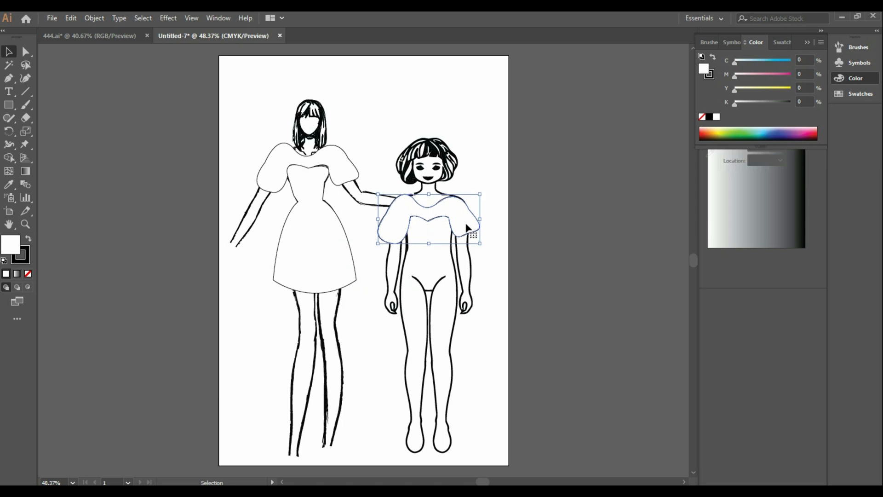
{"action": "left_click", "coordinate": [483, 183]}
Start a Pen path at the girl's left-hand underarm and draw the dress side down to the hem above the knee
{"action": "left_click", "coordinate": [8, 78]}
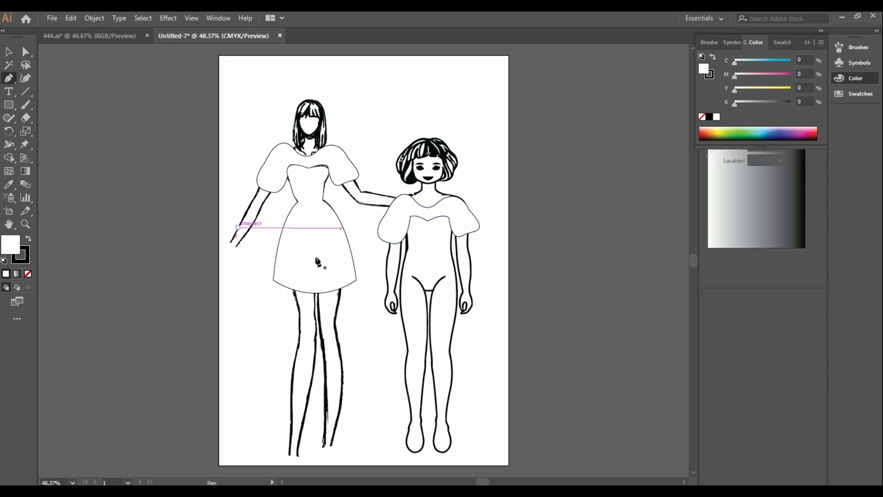
{"action": "left_click", "coordinate": [407, 236]}
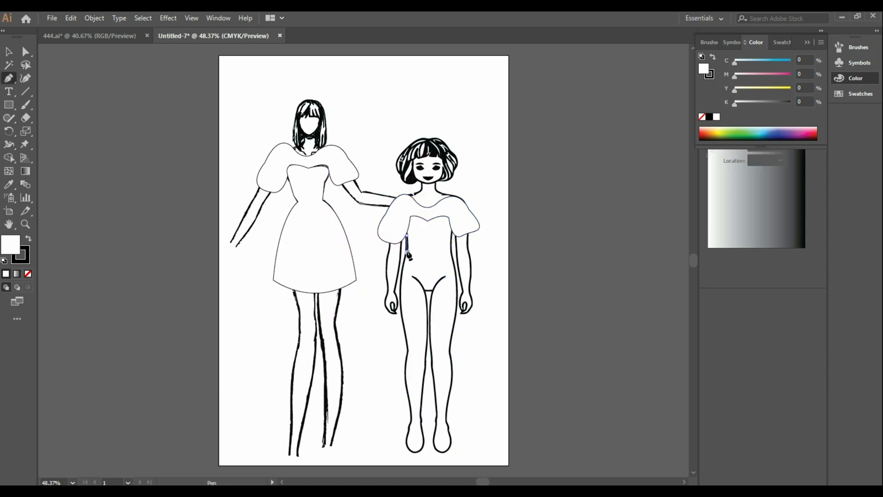
{"action": "left_click", "coordinate": [401, 278]}
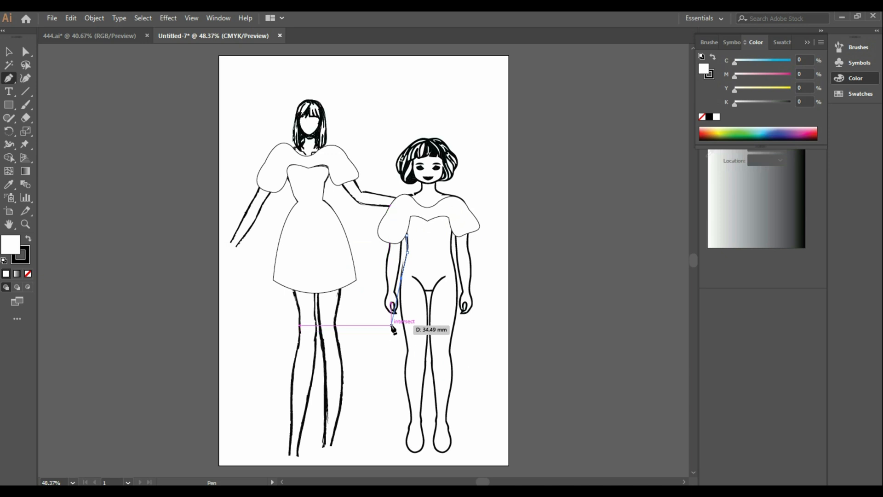
{"action": "left_click_drag", "start_coordinate": [392, 334], "coordinate": [391, 338]}
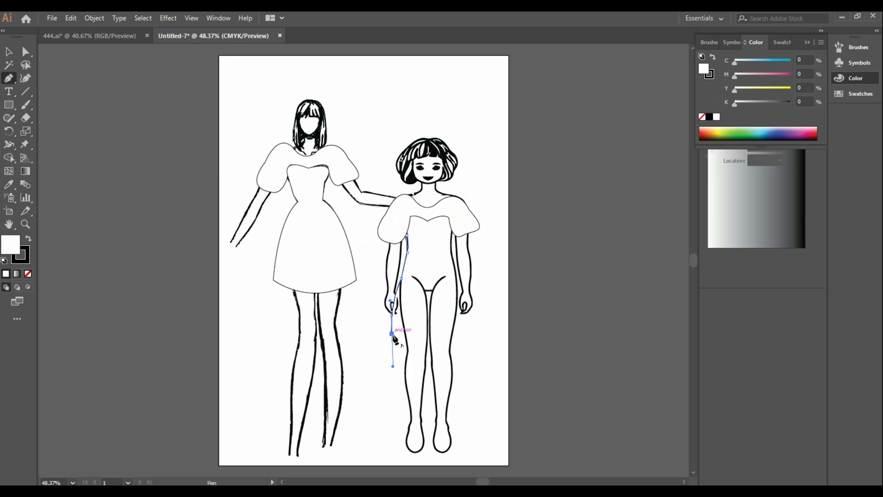
Draw the curved hem of the girl's dress across both legs and end it in a corner point
{"action": "left_click_drag", "start_coordinate": [473, 336], "coordinate": [480, 330]}
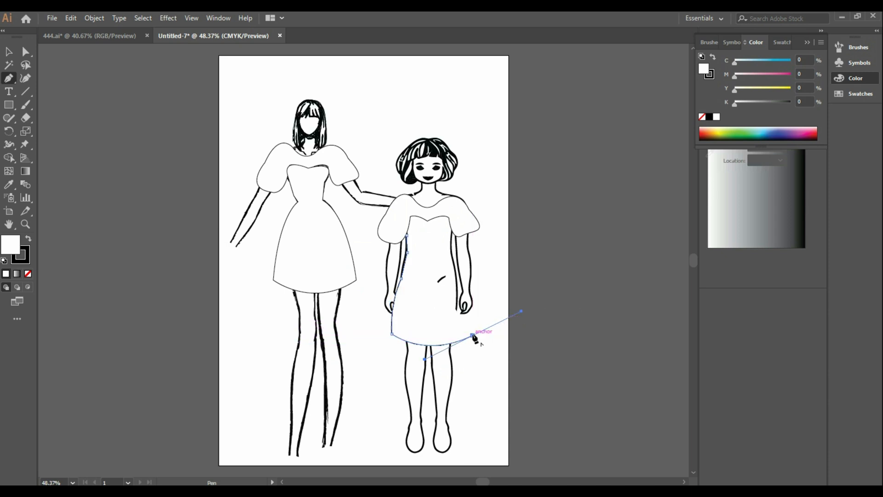
{"action": "key", "text": "ctrl+z"}
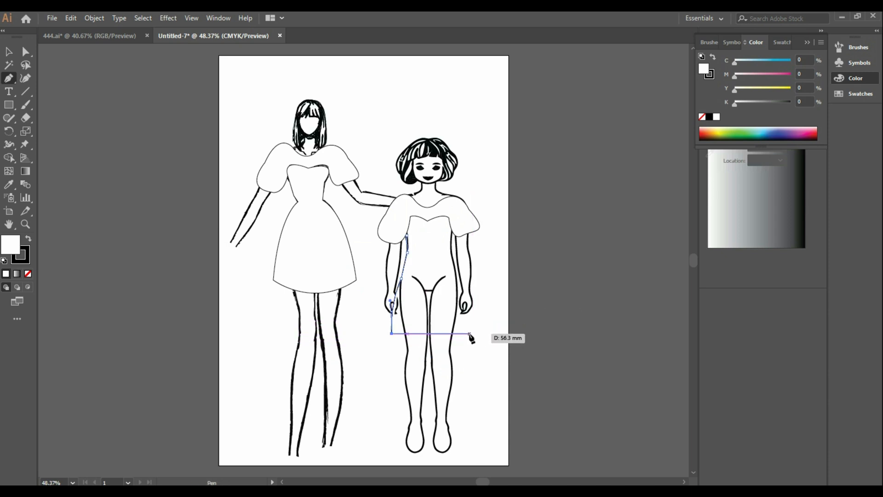
{"action": "left_click_drag", "start_coordinate": [469, 333], "coordinate": [516, 303]}
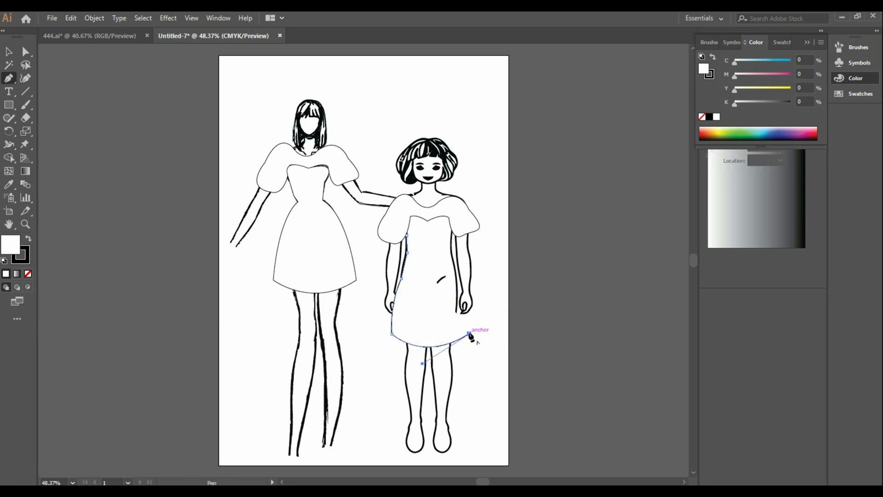
{"action": "left_click", "coordinate": [469, 334]}
Draw the dress's other side up to the underarm and close the path along the girl's sweetheart neckline
{"action": "left_click_drag", "start_coordinate": [457, 279], "coordinate": [444, 254]}
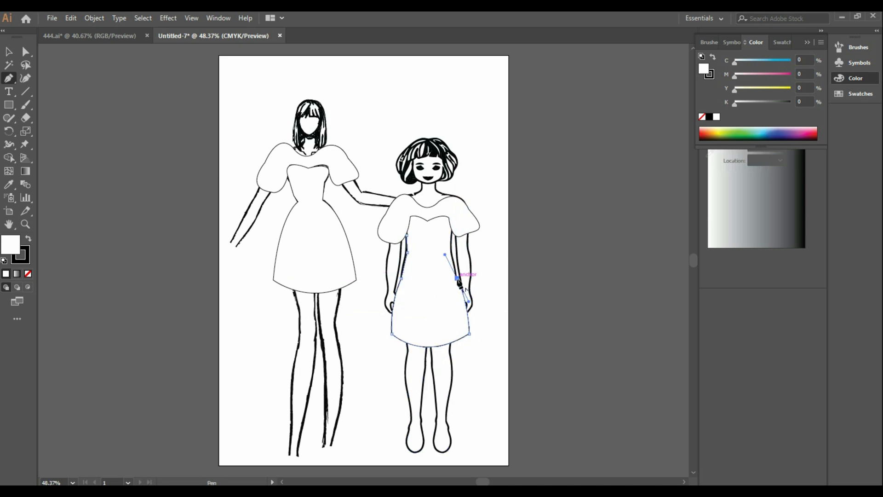
{"action": "left_click", "coordinate": [457, 279]}
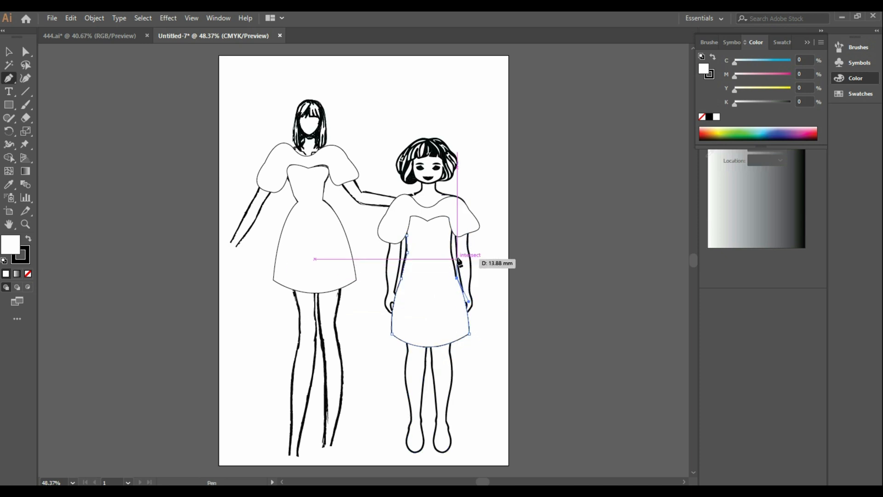
{"action": "left_click", "coordinate": [452, 230]}
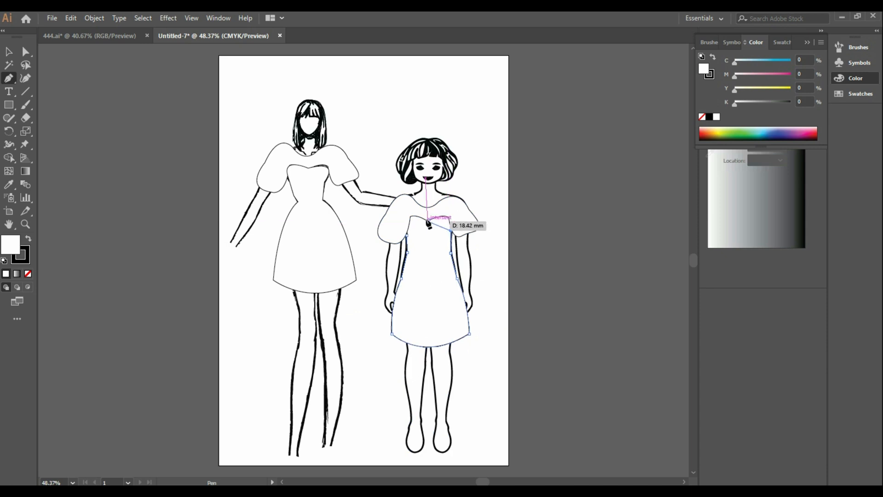
{"action": "left_click_drag", "start_coordinate": [405, 242], "coordinate": [396, 238]}
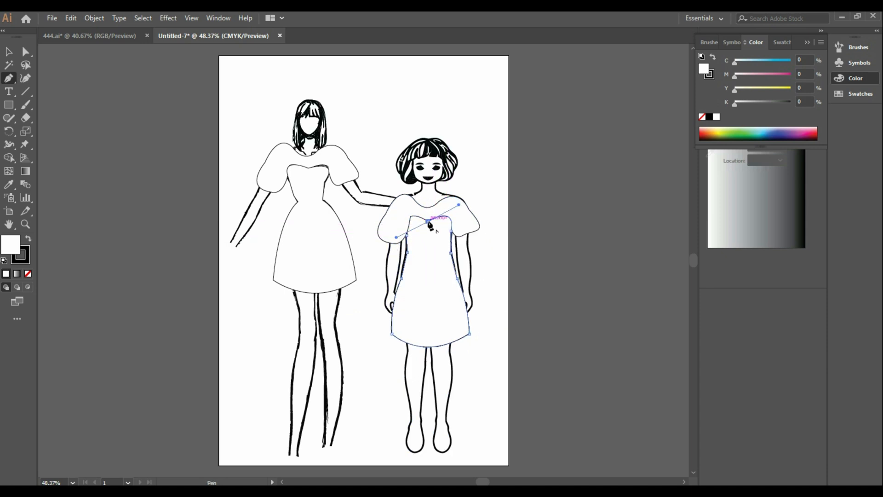
{"action": "left_click", "coordinate": [407, 236]}
{"action": "left_click_drag", "start_coordinate": [408, 240], "coordinate": [414, 267]}
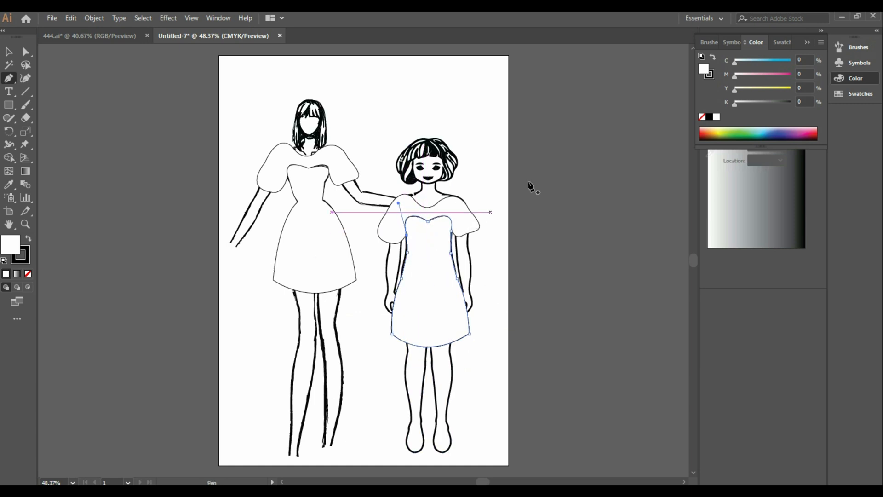
Copy the floral pattern rectangle from 444.ai into Untitled-7 and place it beside the girl's head, overlapping the artboard edge
{"action": "key", "text": "v"}
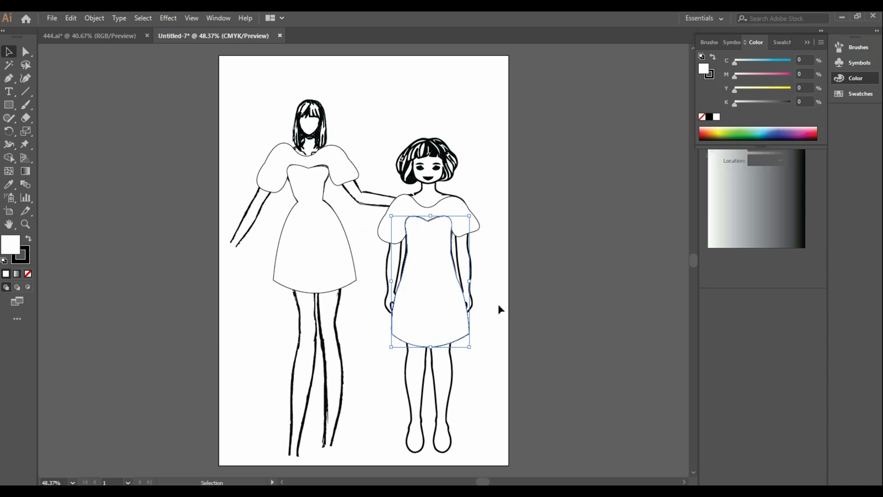
{"action": "left_click", "coordinate": [106, 20]}
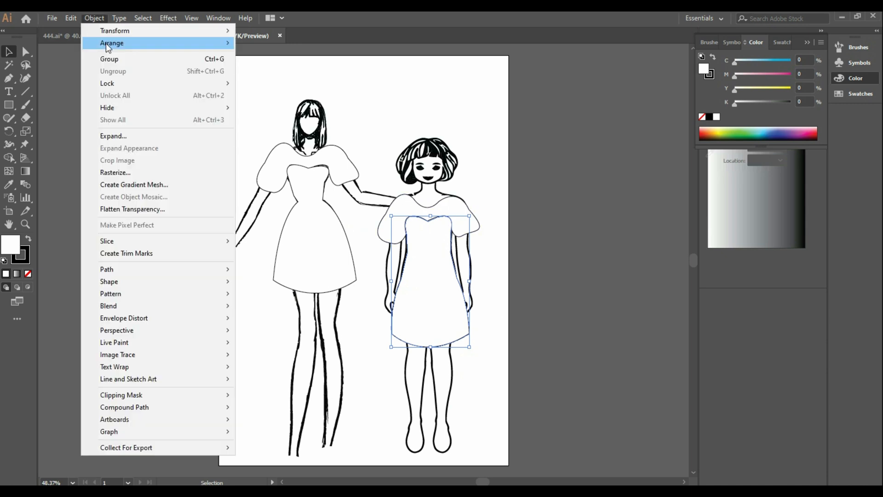
{"action": "left_click", "coordinate": [67, 38]}
{"action": "left_click", "coordinate": [268, 137]}
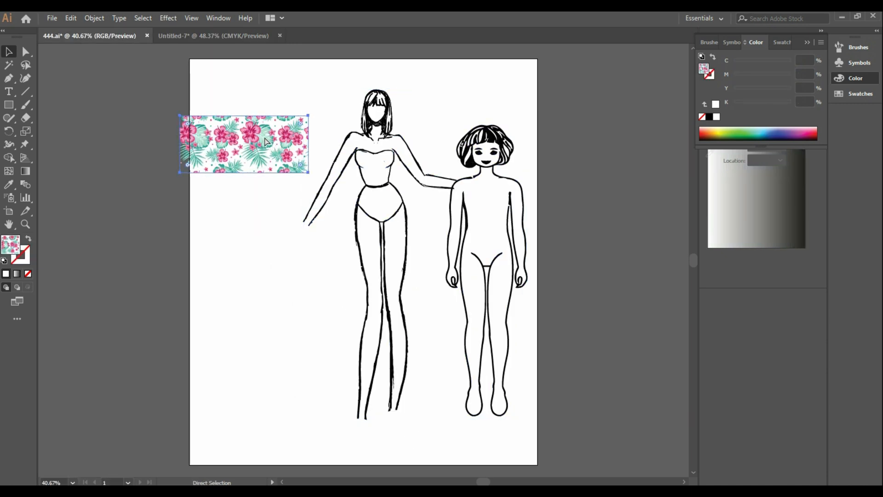
{"action": "left_click", "coordinate": [194, 37]}
{"action": "key", "text": "ctrl+v"}
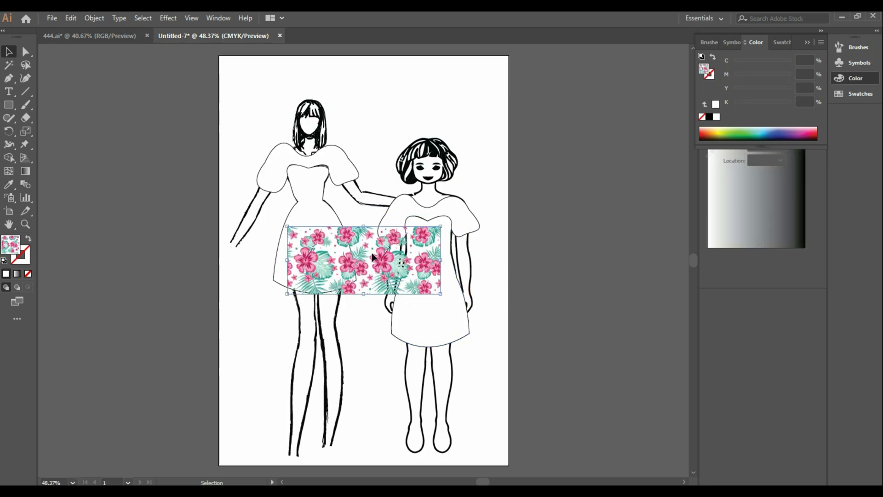
{"action": "left_click_drag", "start_coordinate": [400, 251], "coordinate": [601, 143]}
Fill the body of the girl's dress with black
{"action": "left_click", "coordinate": [475, 302]}
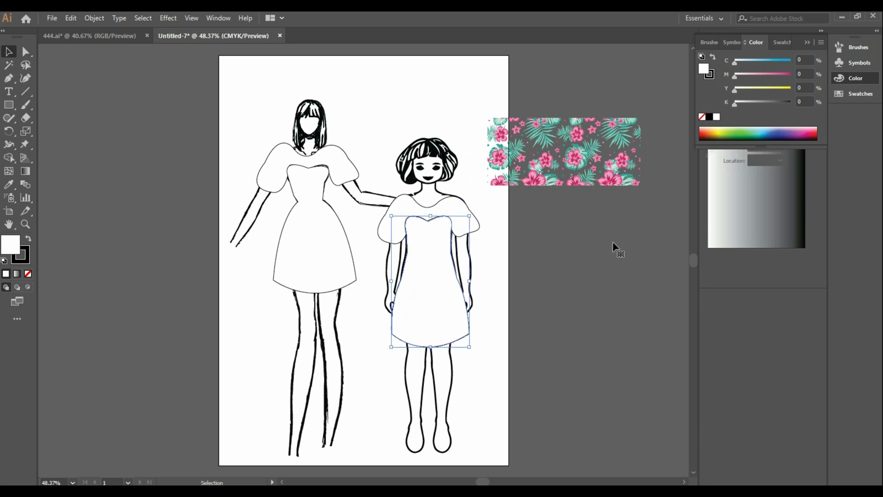
{"action": "left_click", "coordinate": [709, 117]}
{"action": "left_click", "coordinate": [499, 261]}
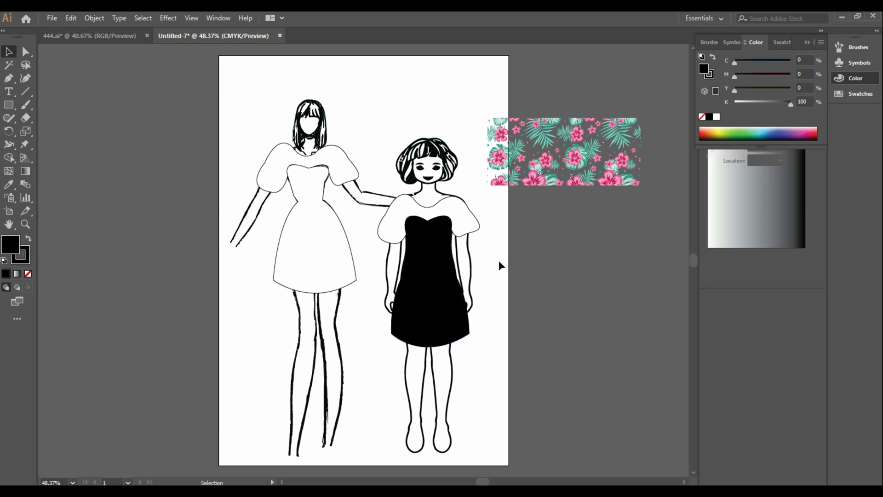
Duplicate the girl's puff-sleeve piece and fill the copy with the floral pattern using the Eyedropper
{"action": "left_click", "coordinate": [454, 213]}
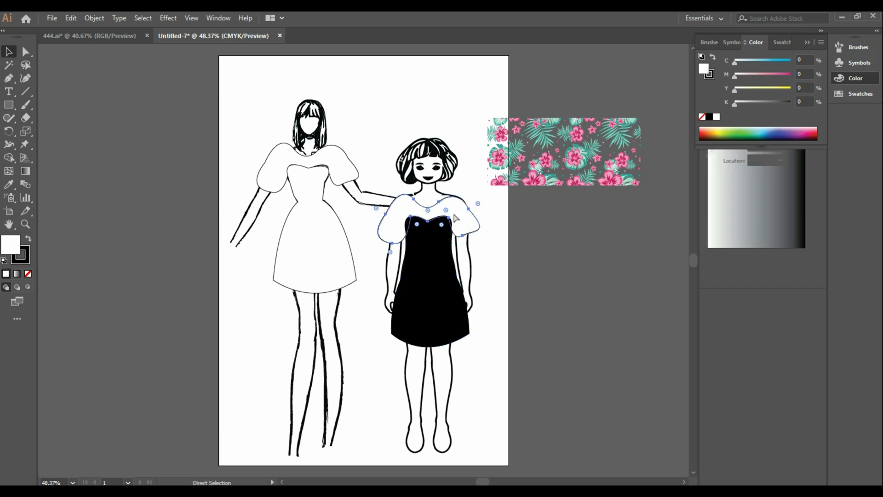
{"action": "left_click_drag", "start_coordinate": [454, 212], "coordinate": [389, 257]}
{"action": "left_click", "coordinate": [9, 185]}
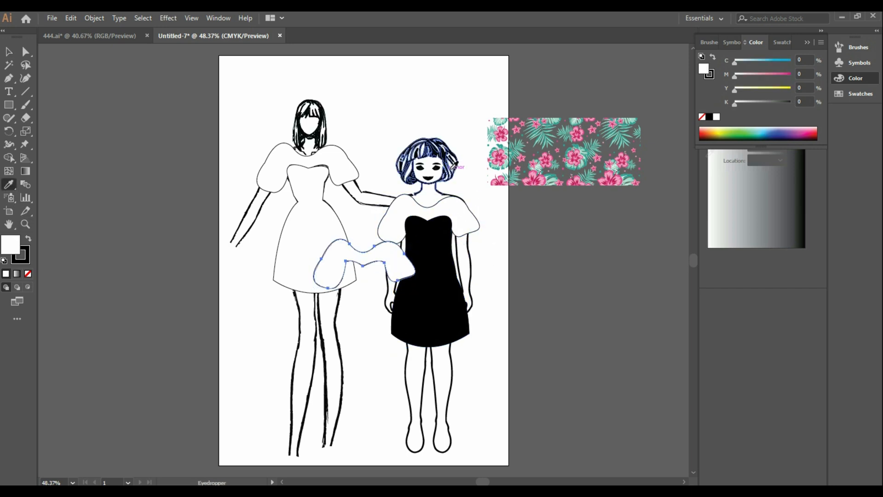
{"action": "left_click", "coordinate": [529, 161]}
Move the floral puff-sleeve piece over the girl's shoulders and give it a black stroke
{"action": "left_click", "coordinate": [9, 51]}
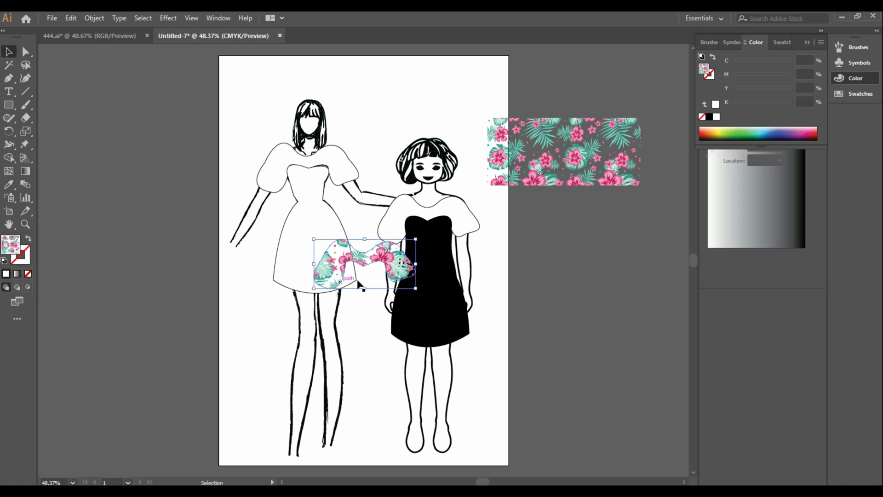
{"action": "left_click_drag", "start_coordinate": [392, 261], "coordinate": [453, 213]}
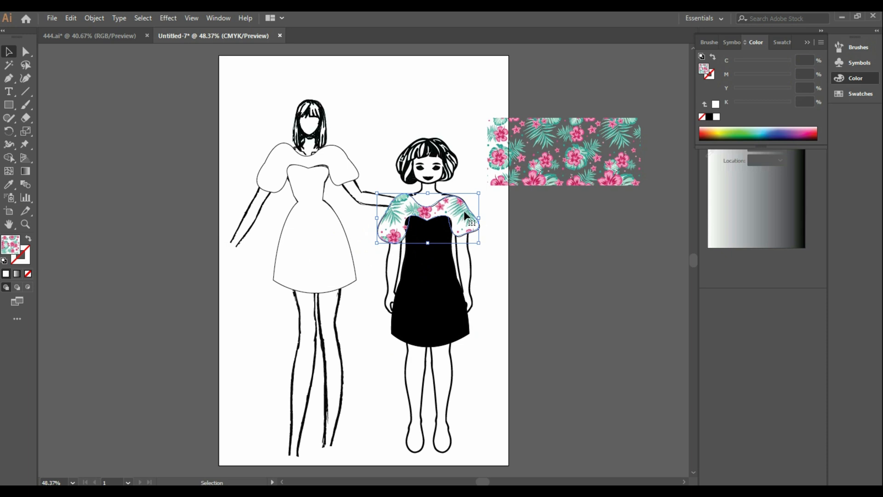
{"action": "left_click", "coordinate": [27, 260]}
{"action": "left_click", "coordinate": [710, 117]}
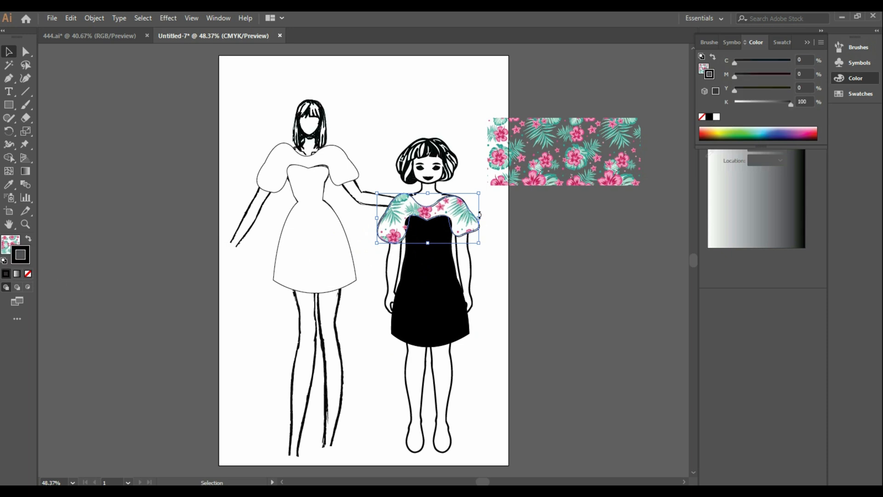
Bring the floral puff-sleeve piece to the front of the stacking order
{"action": "right_click", "coordinate": [455, 217]}
{"action": "mouse_move", "coordinate": [552, 390]}
{"action": "left_click", "coordinate": [608, 390]}
{"action": "left_click", "coordinate": [609, 381]}
{"action": "right_click", "coordinate": [463, 223]}
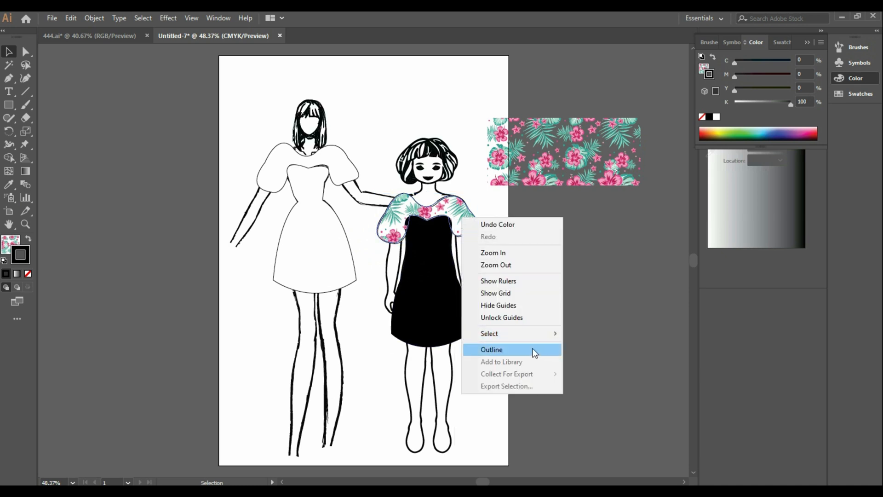
{"action": "left_click", "coordinate": [463, 219]}
{"action": "right_click", "coordinate": [464, 221]}
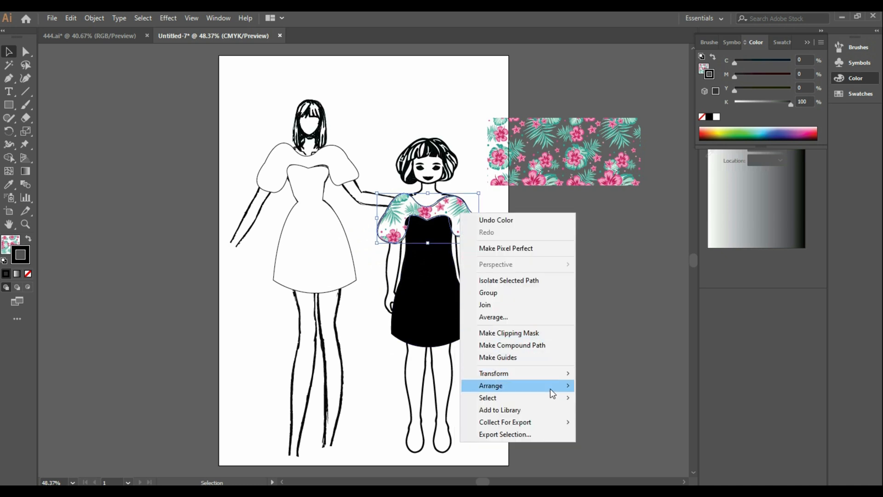
{"action": "mouse_move", "coordinate": [552, 389]}
{"action": "left_click", "coordinate": [603, 386]}
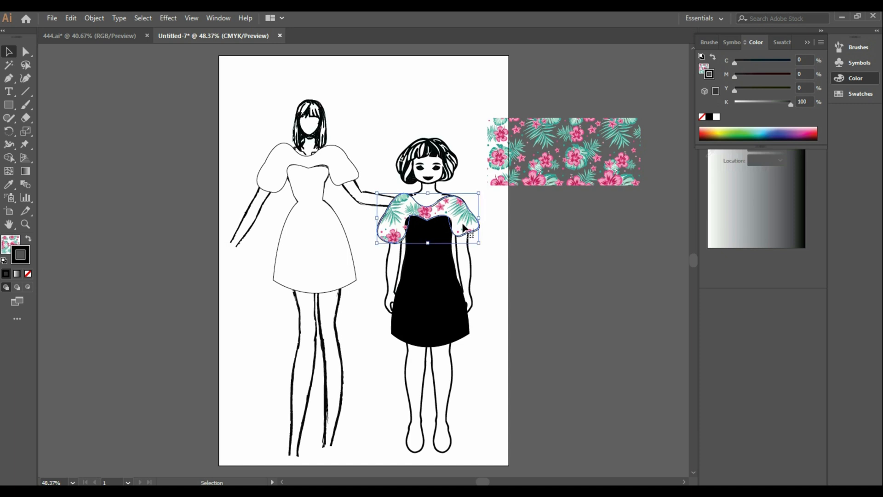
Nudge the floral puff-sleeve piece slightly down and to the right to align it with the girl's black dress body
{"action": "key", "text": "Down"}
{"action": "key", "text": "Down"}
{"action": "key", "text": "Down"}
{"action": "key", "text": "Down"}
{"action": "key", "text": "Down"}
{"action": "key", "text": "Down"}
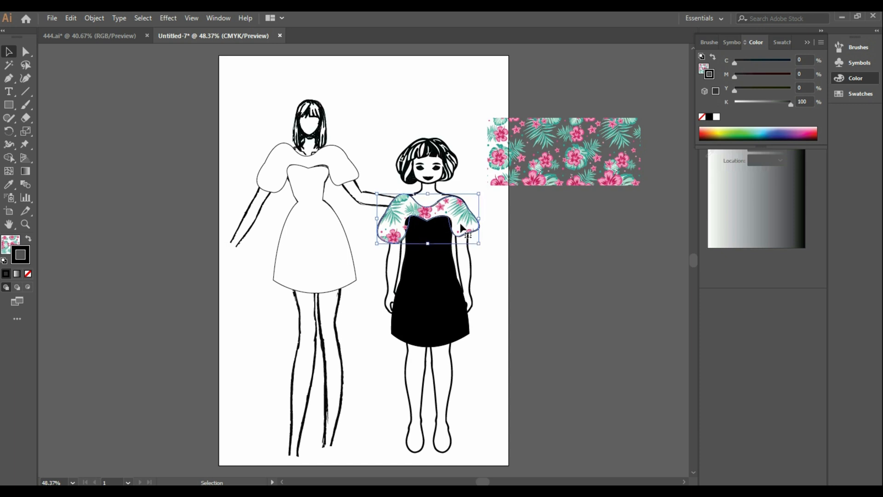
{"action": "key", "text": "Right"}
{"action": "key", "text": "Right"}
{"action": "key", "text": "Right"}
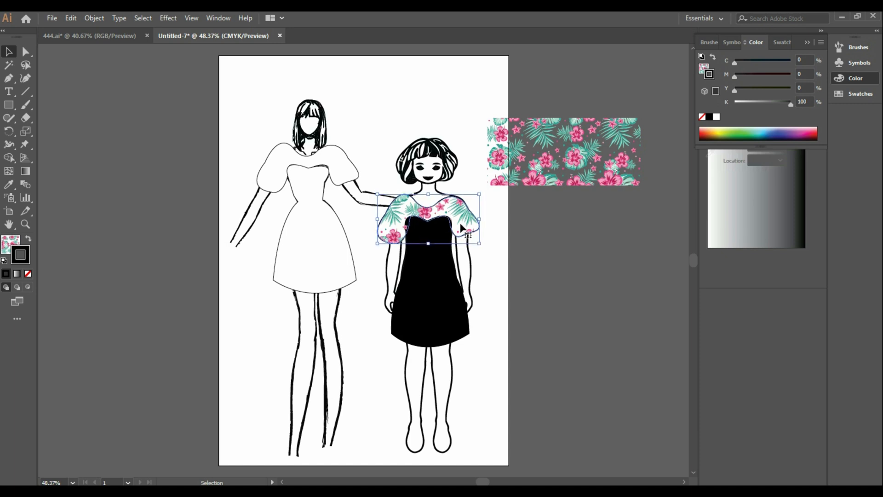
{"action": "left_click", "coordinate": [488, 206]}
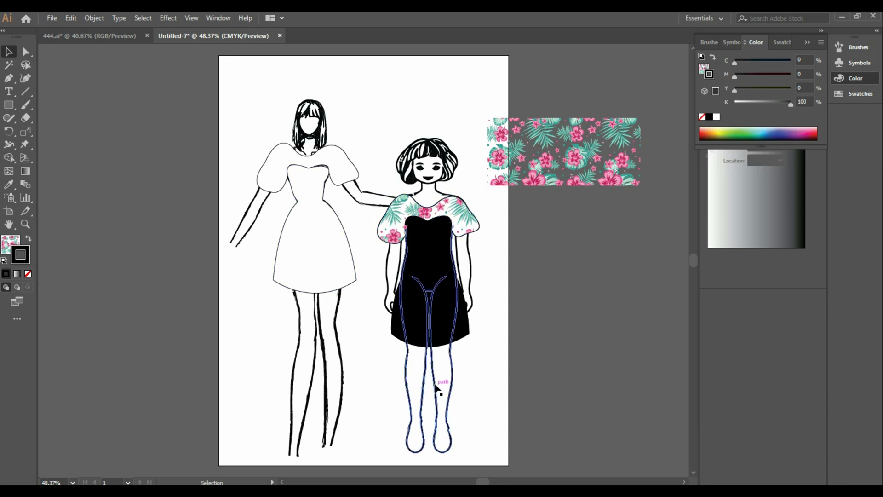
Apply the outlined double-ended arrow brush from the Arrows_Special library to the outline of the girl's black dress body
{"action": "left_click", "coordinate": [447, 338]}
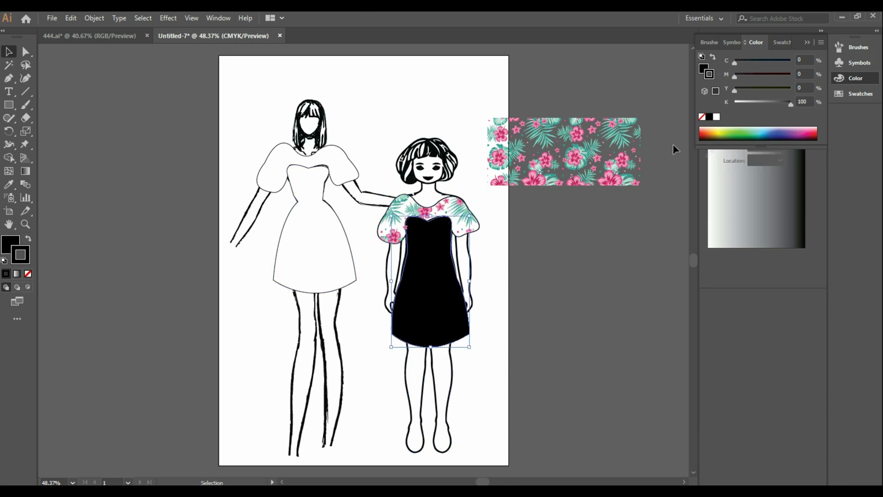
{"action": "left_click", "coordinate": [701, 45]}
{"action": "left_click", "coordinate": [706, 138]}
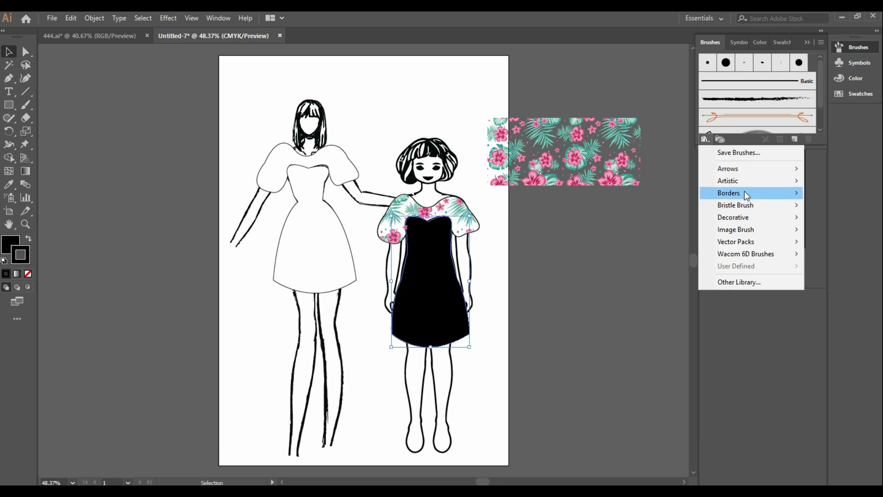
{"action": "mouse_move", "coordinate": [754, 170]}
{"action": "left_click", "coordinate": [631, 169]}
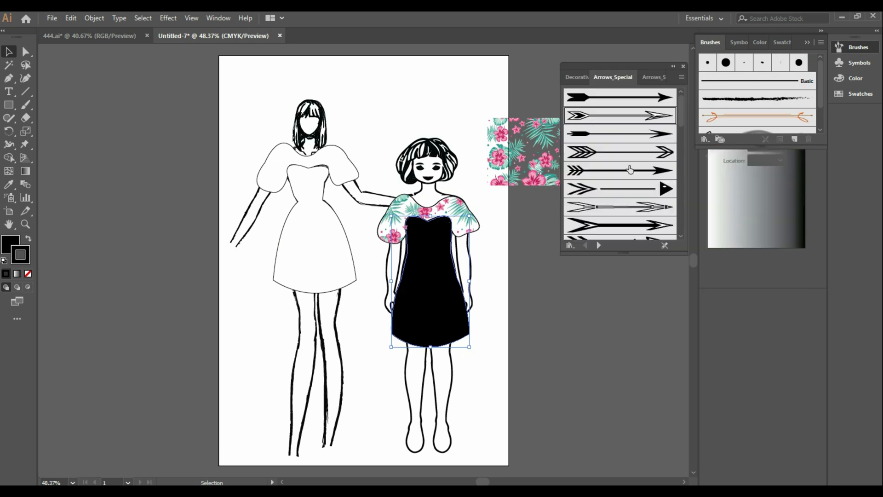
{"action": "left_click", "coordinate": [641, 206]}
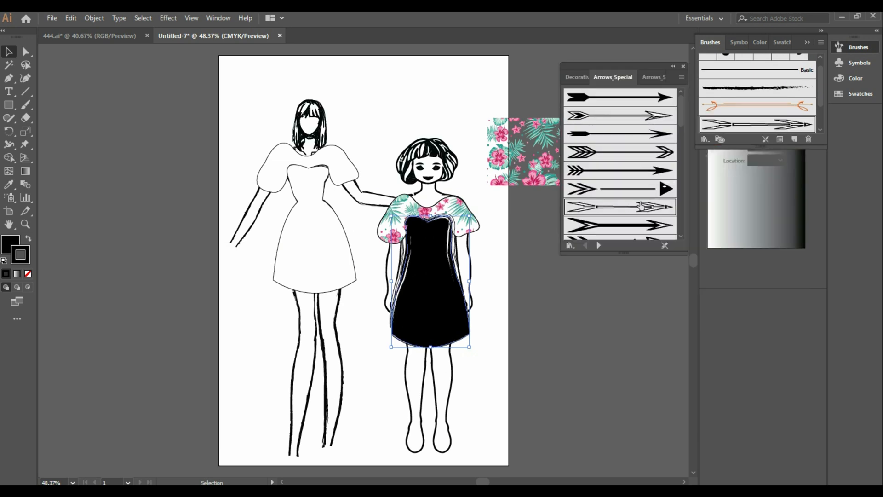
{"action": "left_click", "coordinate": [581, 286]}
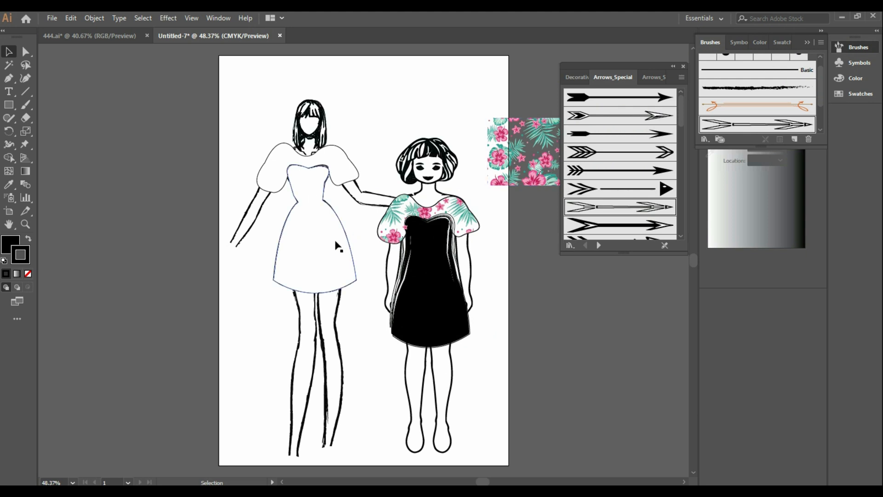
Apply the second arrow brush in the Arrows_Special library to the outline of the girl's floral puff-sleeve piece
{"action": "left_click", "coordinate": [408, 219]}
{"action": "left_click", "coordinate": [603, 116]}
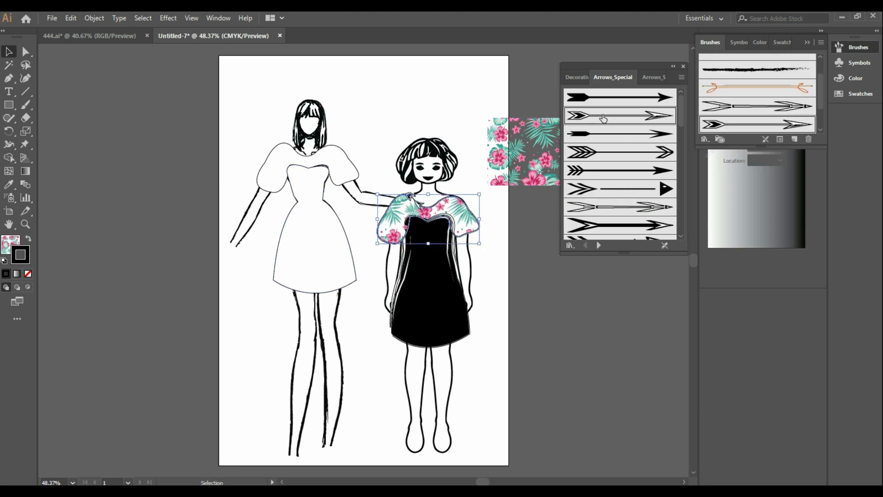
{"action": "left_click", "coordinate": [498, 247]}
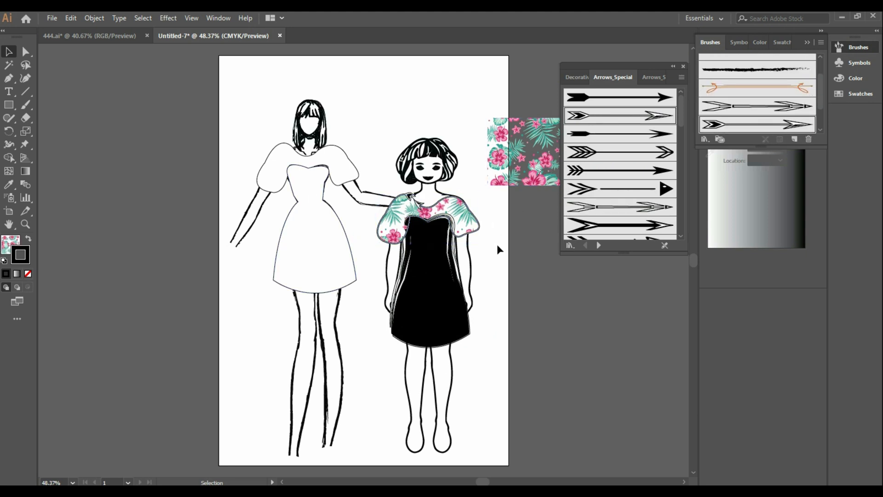
Bring the girl's black dress body to the front of the stacking order
{"action": "right_click", "coordinate": [426, 254]}
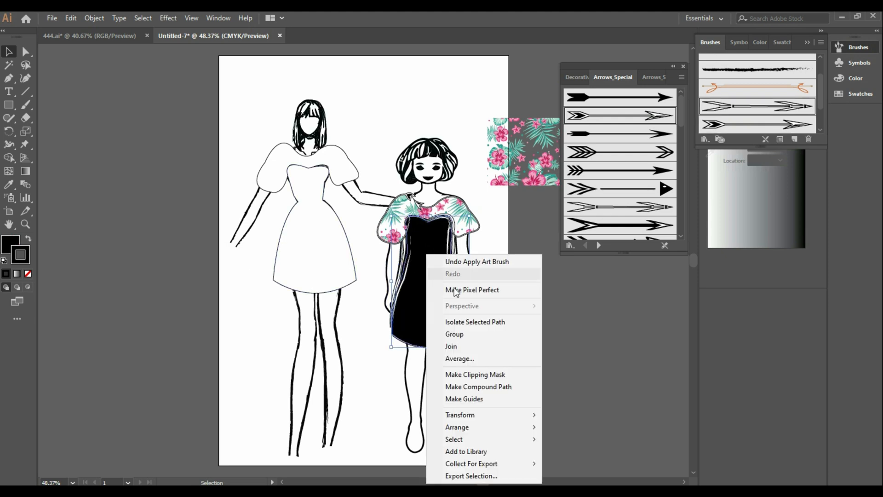
{"action": "mouse_move", "coordinate": [511, 428]}
{"action": "left_click", "coordinate": [573, 429]}
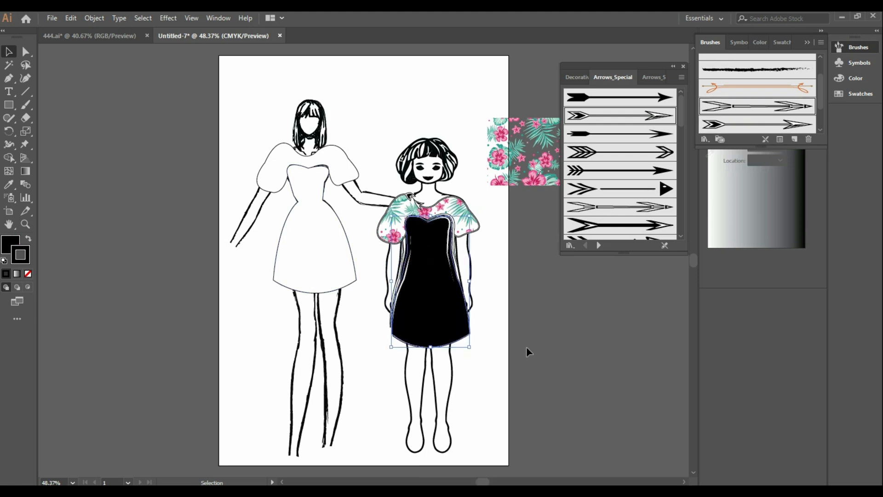
{"action": "left_click", "coordinate": [500, 278]}
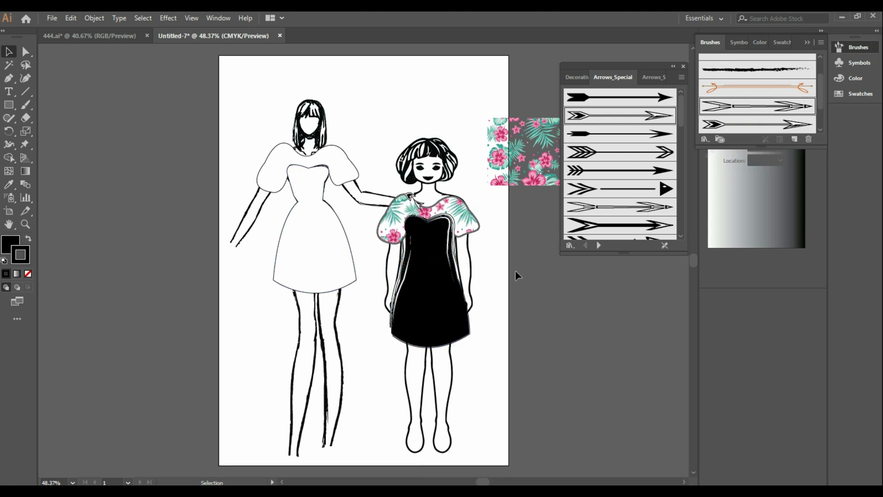
Fill the body of the woman's dress with black and apply the same outlined arrow brush as on the girl's dress body
{"action": "left_click", "coordinate": [328, 228]}
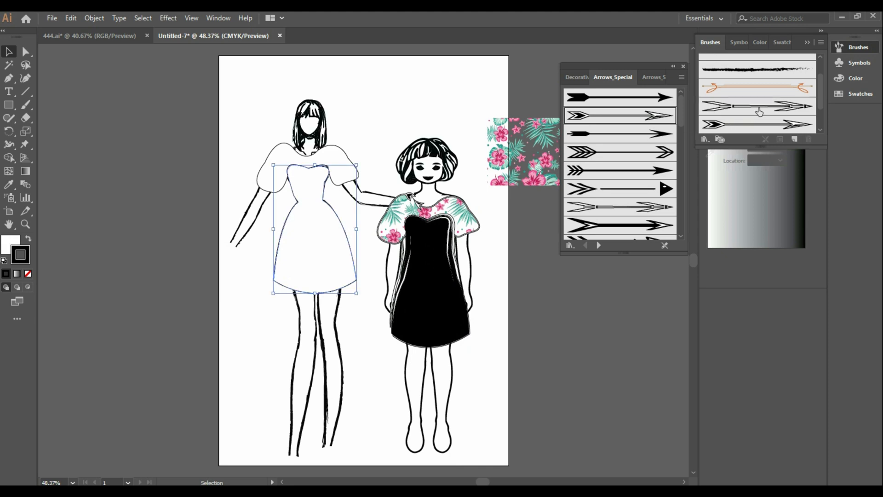
{"action": "left_click", "coordinate": [8, 246]}
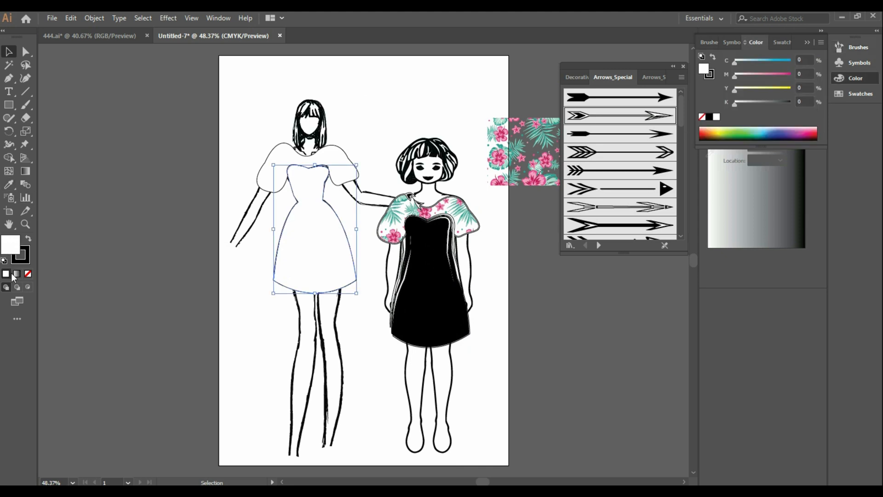
{"action": "left_click", "coordinate": [708, 118]}
{"action": "left_click", "coordinate": [639, 207]}
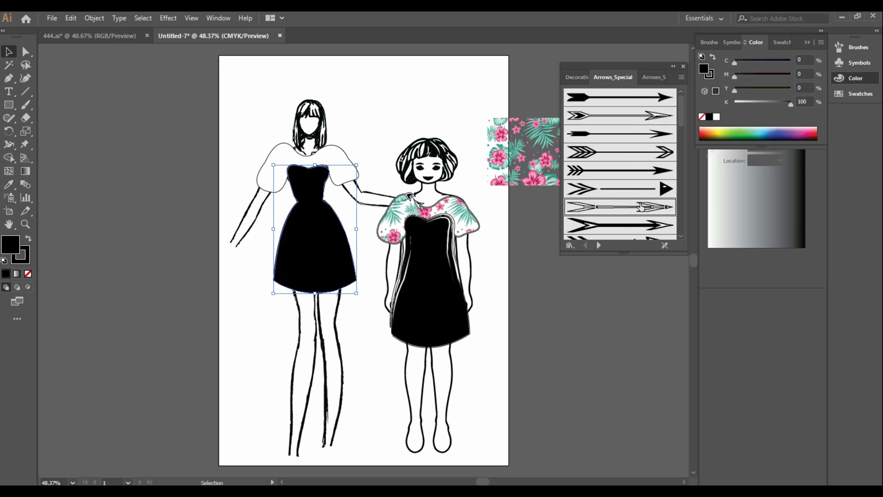
Duplicate the woman's puff-sleeve piece above the figures and fill the copy with the floral pattern using the Eyedropper
{"action": "left_click", "coordinate": [335, 162]}
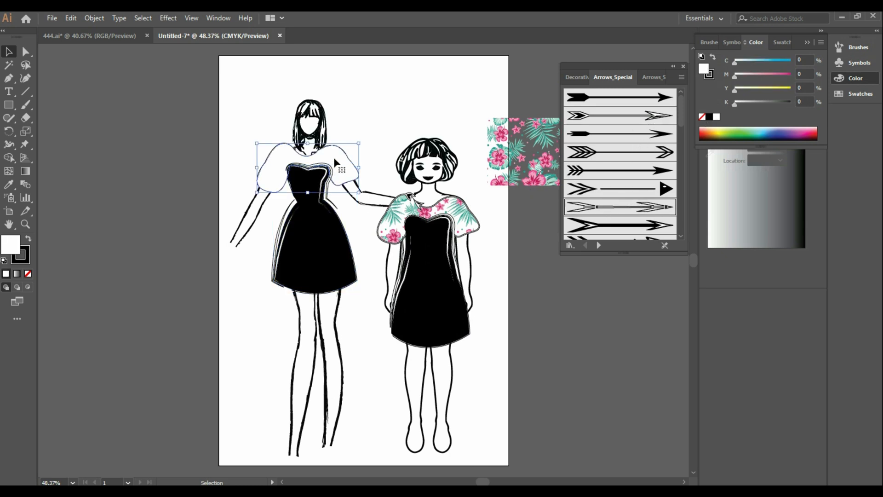
{"action": "key", "text": "ctrl+c"}
{"action": "key", "text": "ctrl+v"}
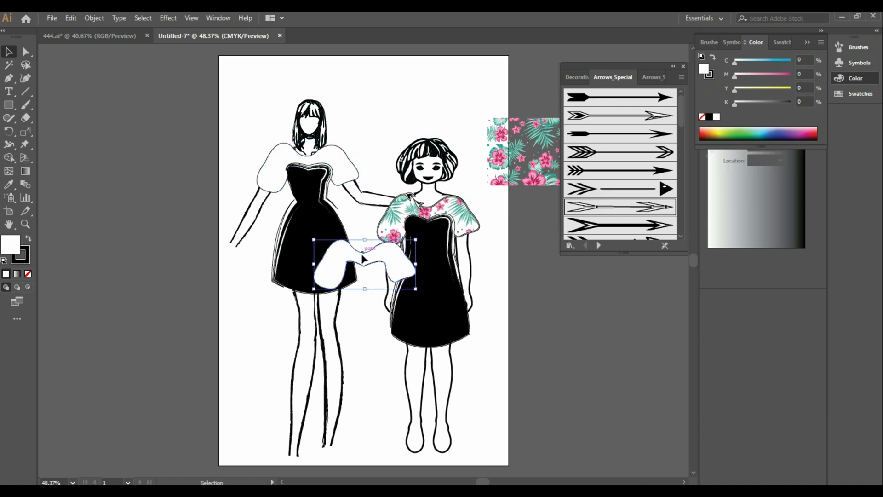
{"action": "left_click_drag", "start_coordinate": [363, 258], "coordinate": [379, 99]}
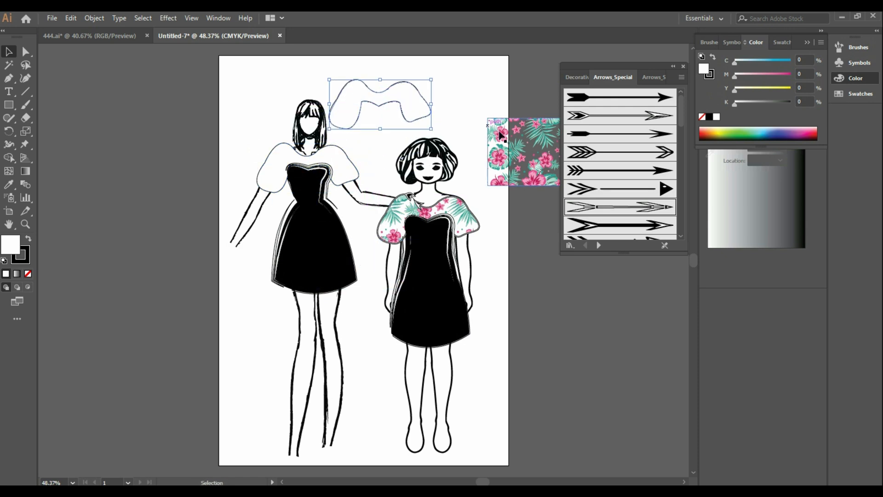
{"action": "left_click", "coordinate": [9, 184]}
{"action": "left_click", "coordinate": [494, 138]}
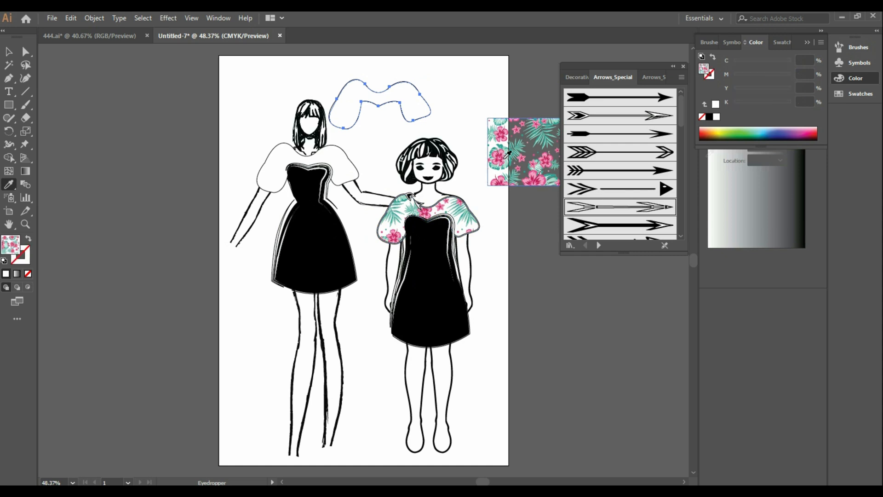
{"action": "left_click", "coordinate": [8, 52]}
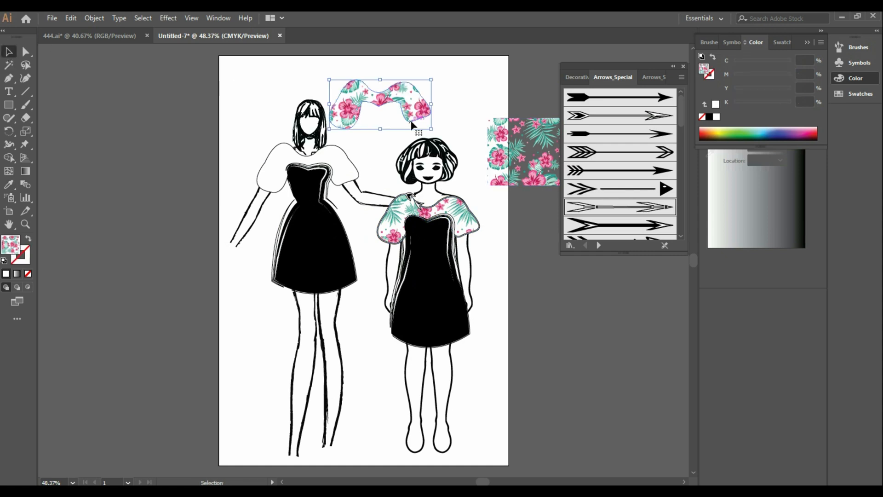
Give the floral sleeve copy a black stroke and move it over the woman's shoulders
{"action": "left_click", "coordinate": [26, 257]}
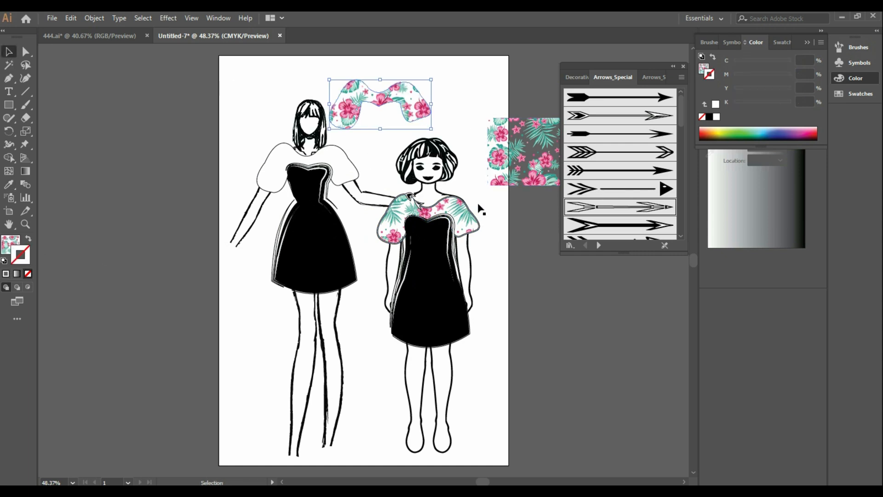
{"action": "left_click", "coordinate": [710, 117]}
{"action": "left_click_drag", "start_coordinate": [409, 105], "coordinate": [338, 169]}
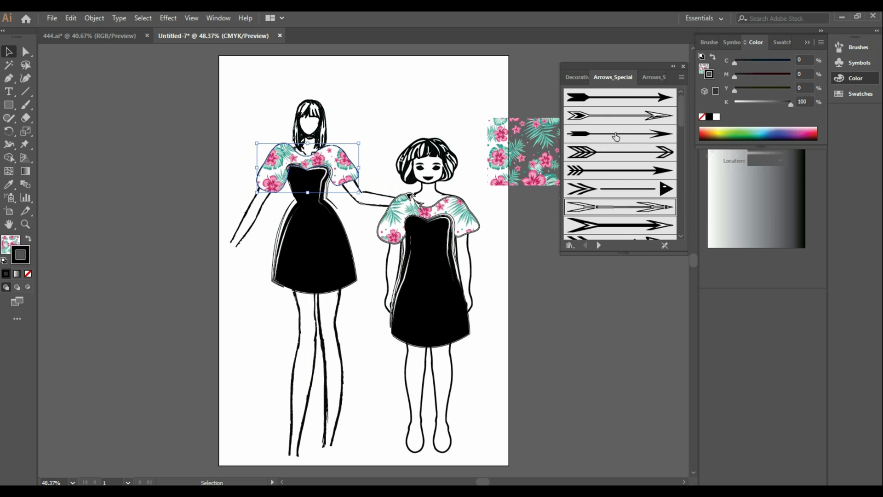
Apply the second arrow brush in the Arrows_Special library to the outline of the woman's floral puff-sleeve piece
{"action": "left_click", "coordinate": [616, 118]}
{"action": "left_click", "coordinate": [373, 317]}
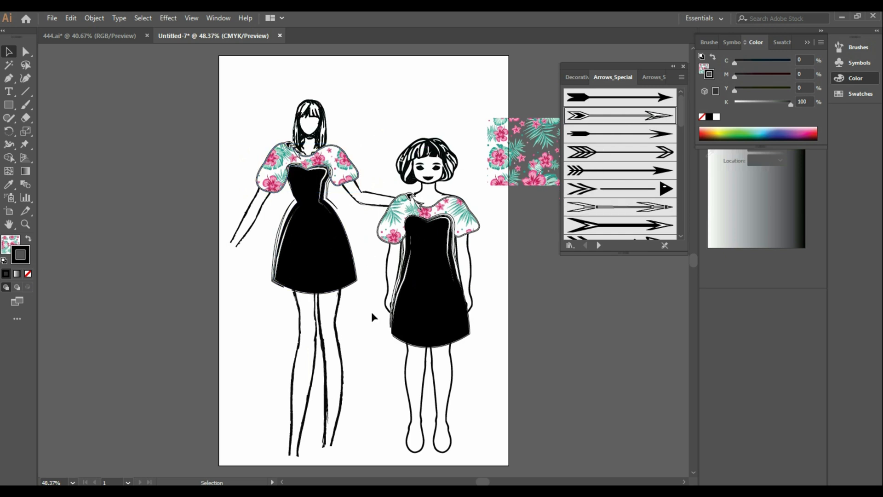
Apply the black diamond divider brush from the Decorative_Text Dividers library to the woman's and the girl's floral puff-sleeve pieces
{"action": "left_click", "coordinate": [338, 164]}
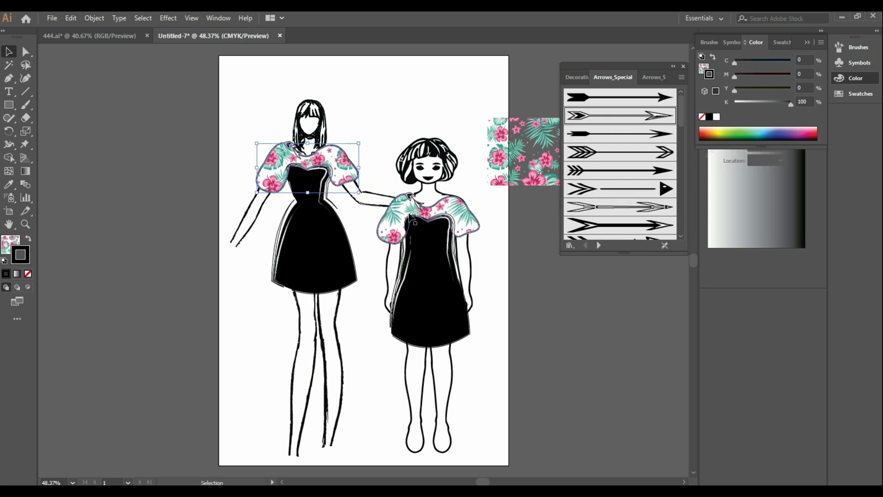
{"action": "left_click", "coordinate": [570, 246]}
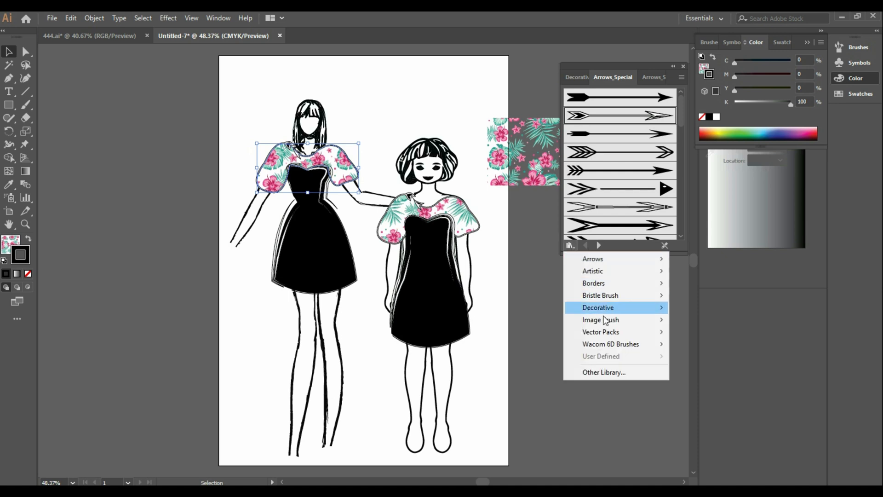
{"action": "mouse_move", "coordinate": [622, 307]}
{"action": "left_click", "coordinate": [704, 331]}
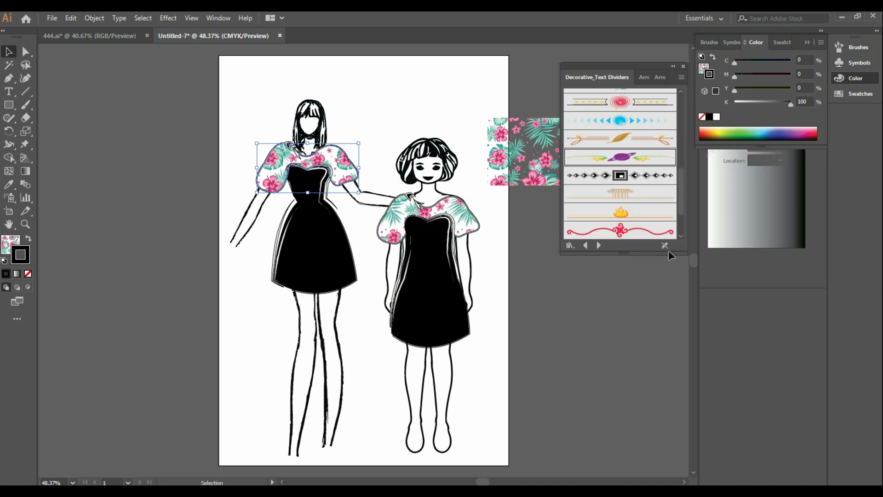
{"action": "left_click", "coordinate": [645, 184]}
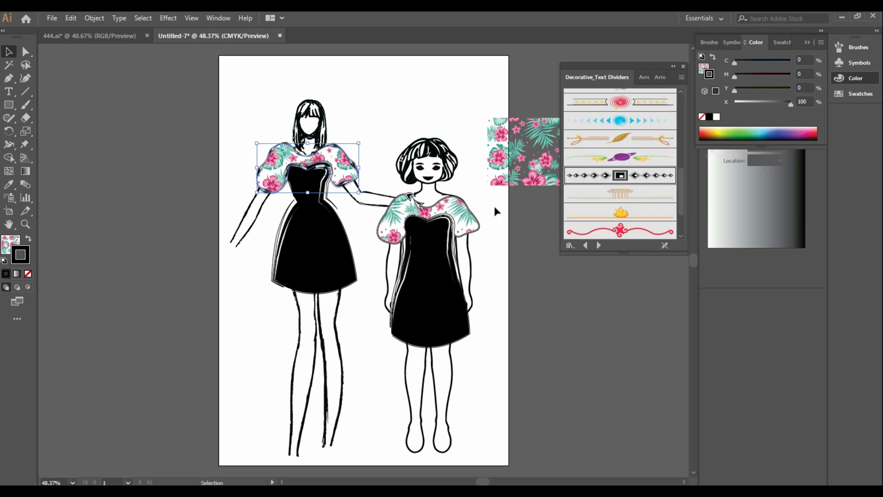
{"action": "left_click", "coordinate": [459, 211]}
{"action": "left_click", "coordinate": [621, 179]}
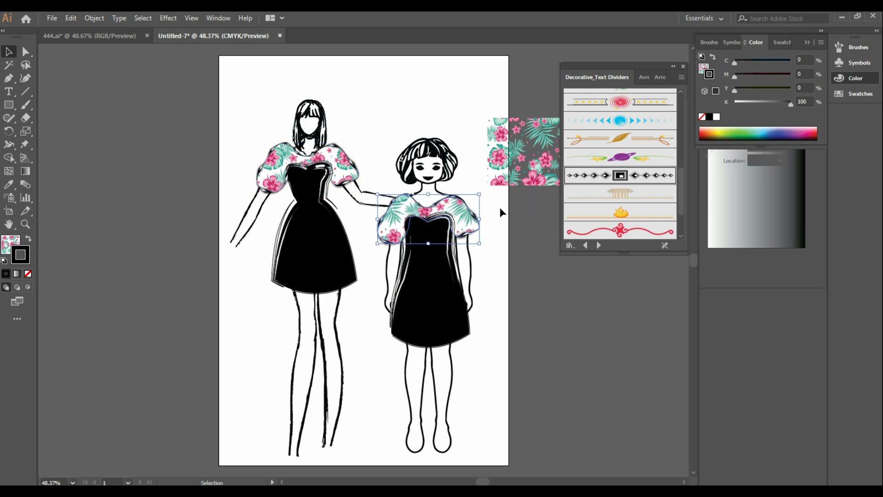
{"action": "left_click", "coordinate": [500, 207]}
Bring the woman's black dress body to the front of the stacking order
{"action": "left_click", "coordinate": [325, 199]}
{"action": "right_click", "coordinate": [324, 198]}
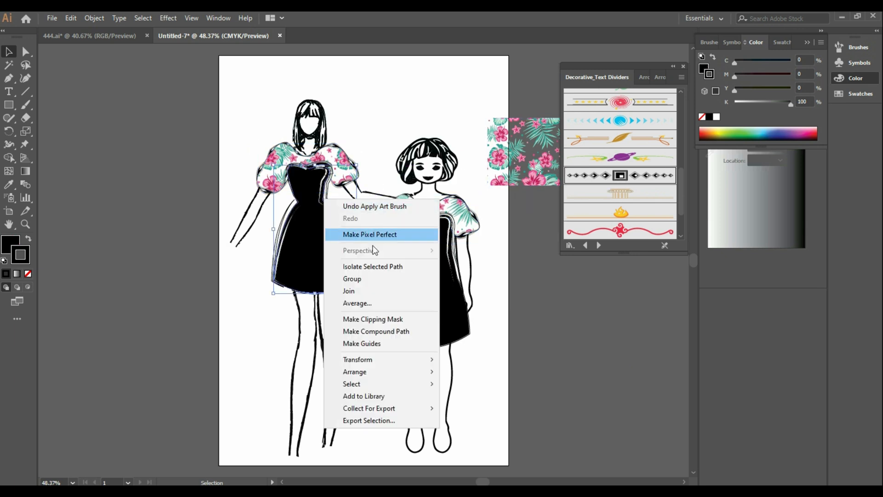
{"action": "mouse_move", "coordinate": [409, 371]}
{"action": "left_click", "coordinate": [458, 372]}
{"action": "left_click", "coordinate": [400, 123]}
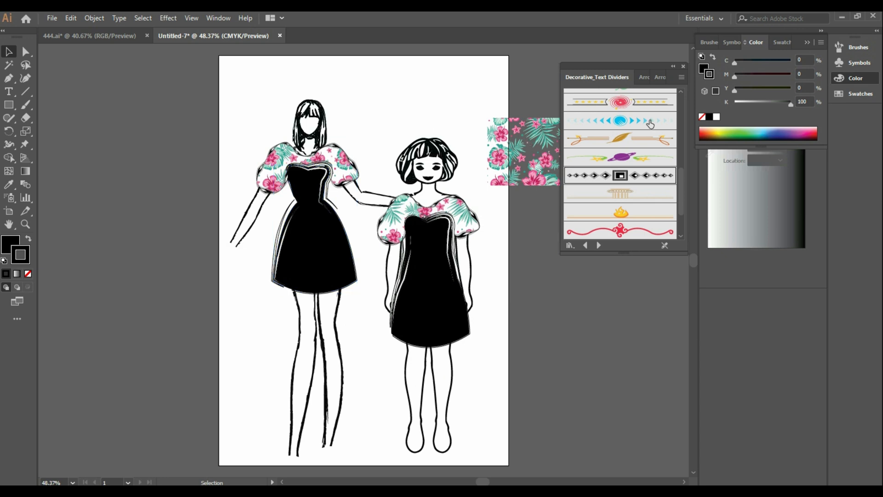
Close the brush library and delete the floral pattern rectangle beside the artboard
{"action": "left_click", "coordinate": [683, 65]}
{"action": "left_click", "coordinate": [554, 161]}
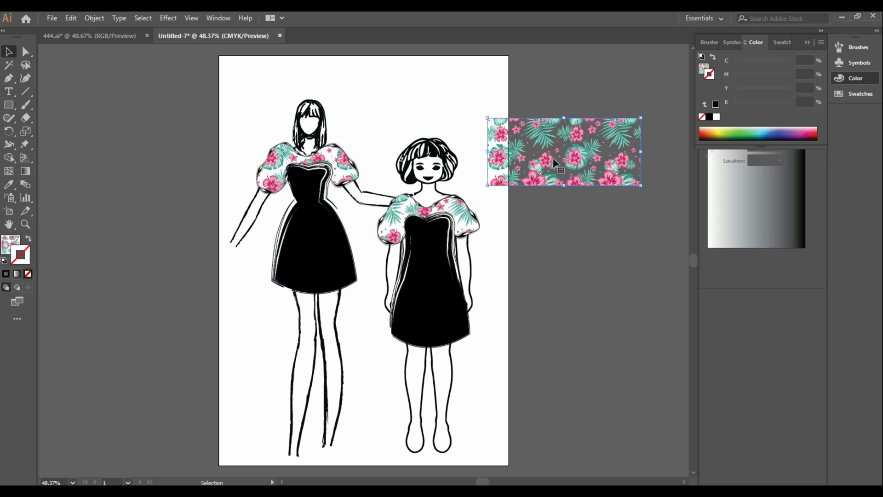
{"action": "key", "text": "Delete"}
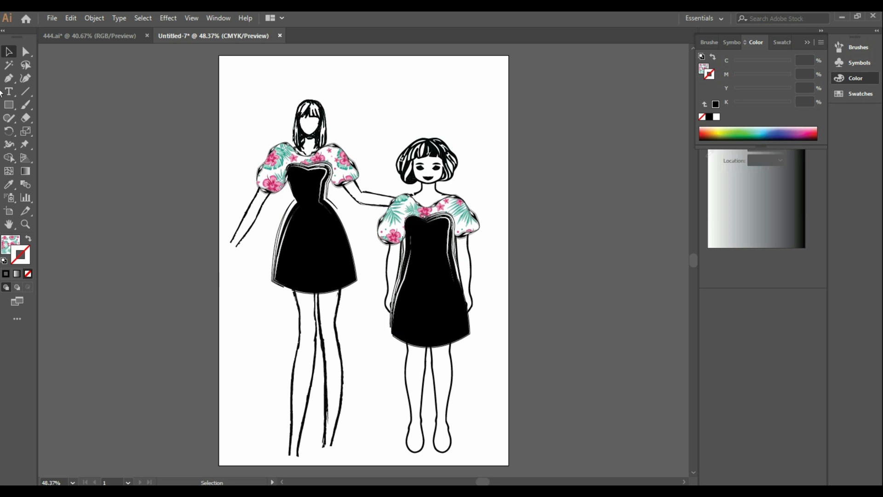
Draw a rectangle filled with the floral pattern that covers the whole artboard
{"action": "left_click", "coordinate": [11, 106]}
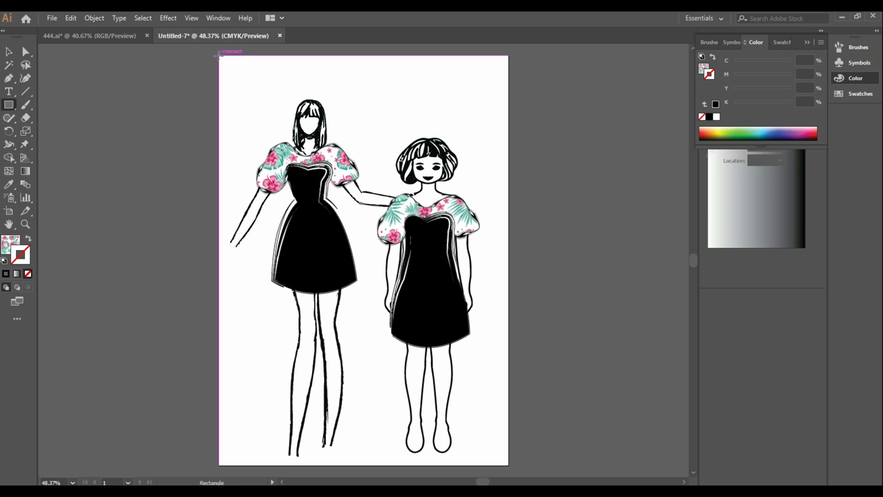
{"action": "left_click_drag", "start_coordinate": [219, 56], "coordinate": [508, 465]}
{"action": "left_click", "coordinate": [8, 52]}
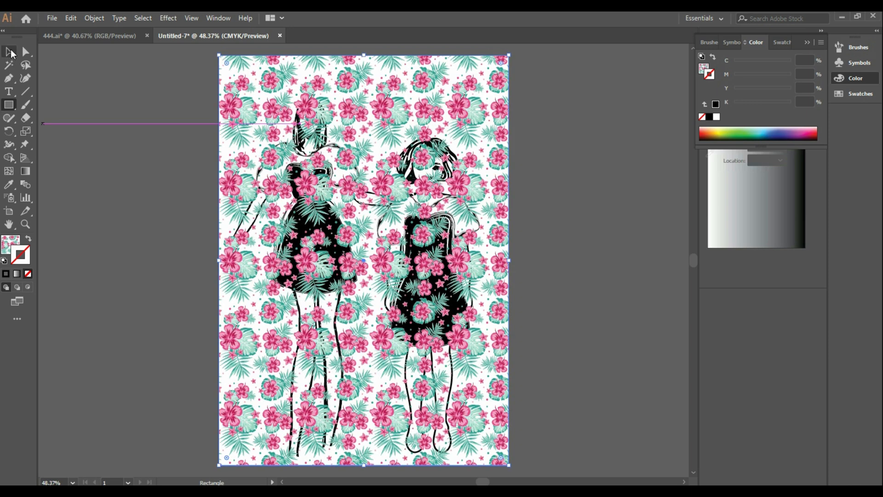
Send the floral pattern rectangle to the back, behind the woman and girl figures
{"action": "right_click", "coordinate": [369, 121]}
{"action": "mouse_move", "coordinate": [455, 291]}
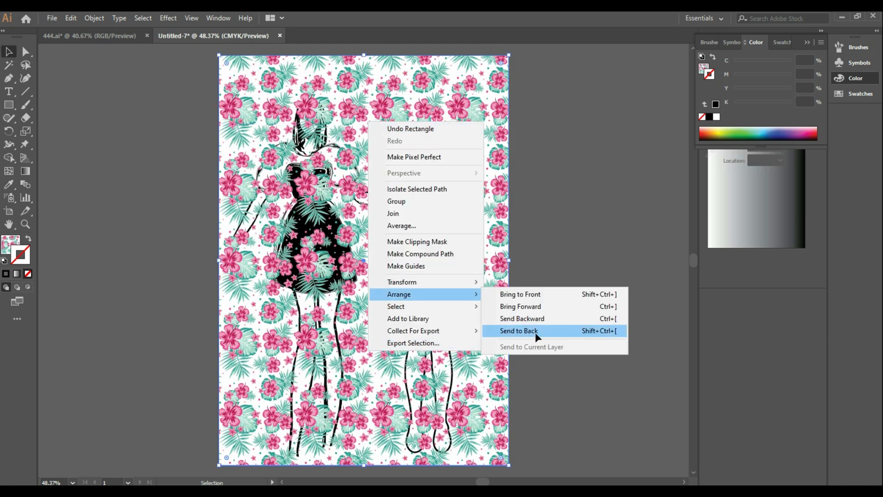
{"action": "left_click", "coordinate": [535, 332]}
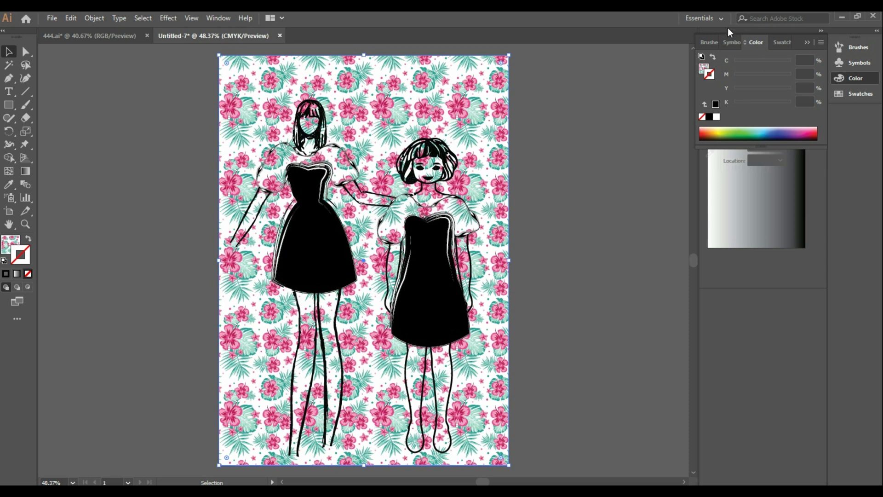
Load the Pastels gradient swatches and give the background rectangle a pale blue radial gradient fill, swapping the floral pattern to its stroke
{"action": "left_click", "coordinate": [782, 42]}
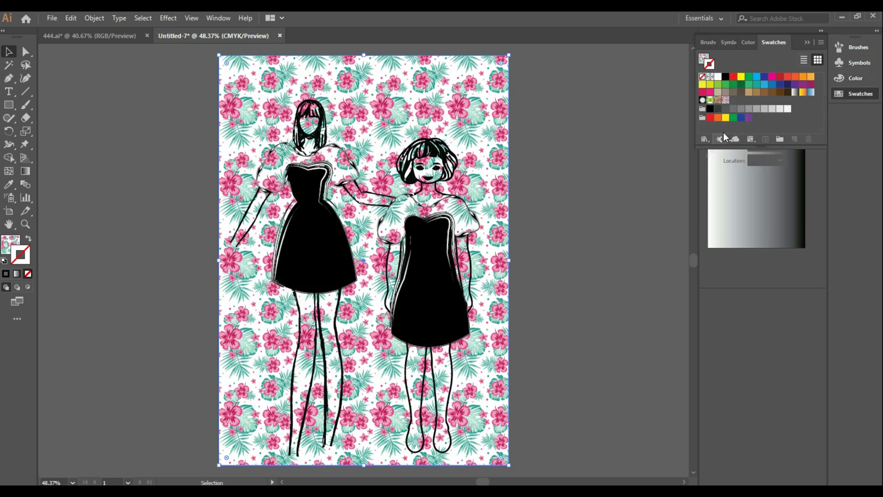
{"action": "left_click", "coordinate": [705, 139]}
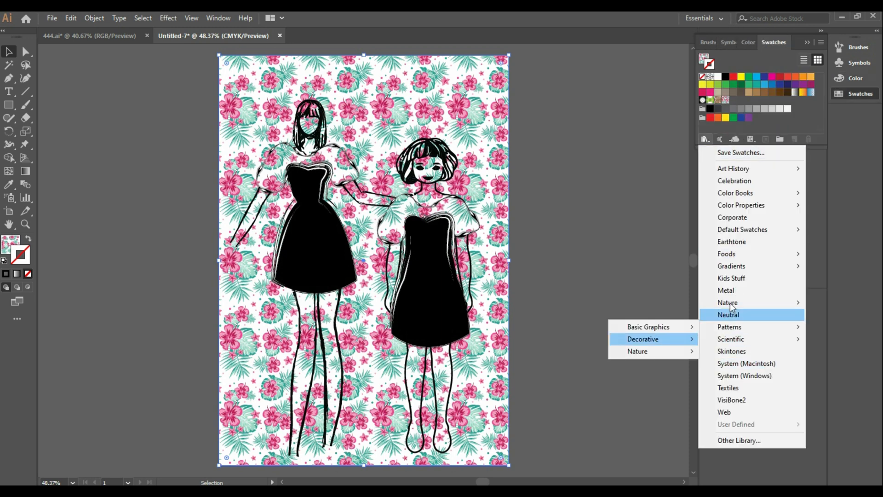
{"action": "mouse_move", "coordinate": [749, 267]}
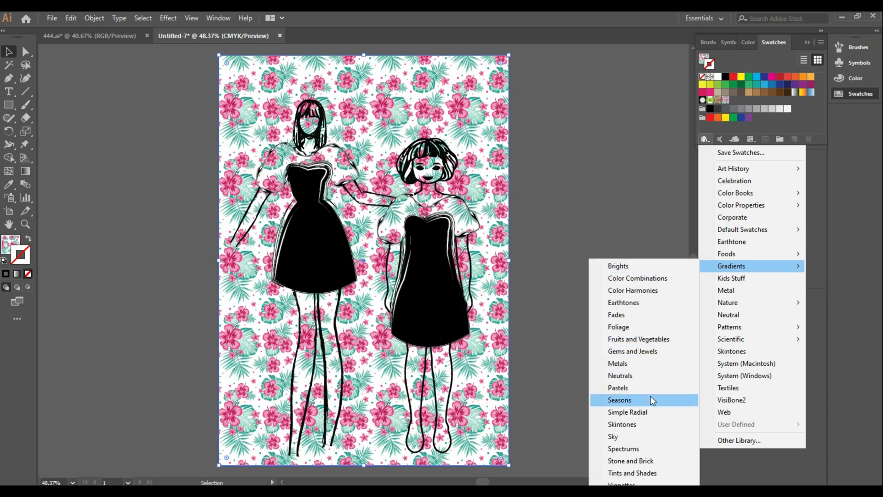
{"action": "left_click", "coordinate": [653, 382]}
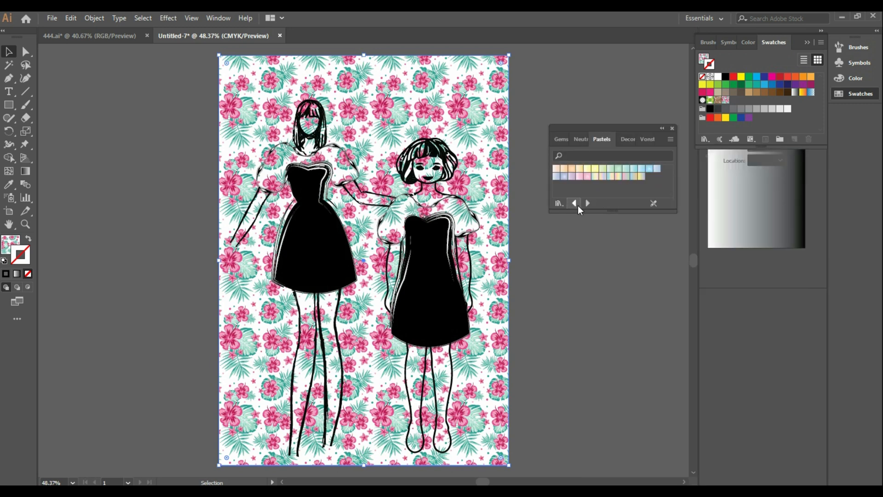
{"action": "left_click", "coordinate": [565, 177]}
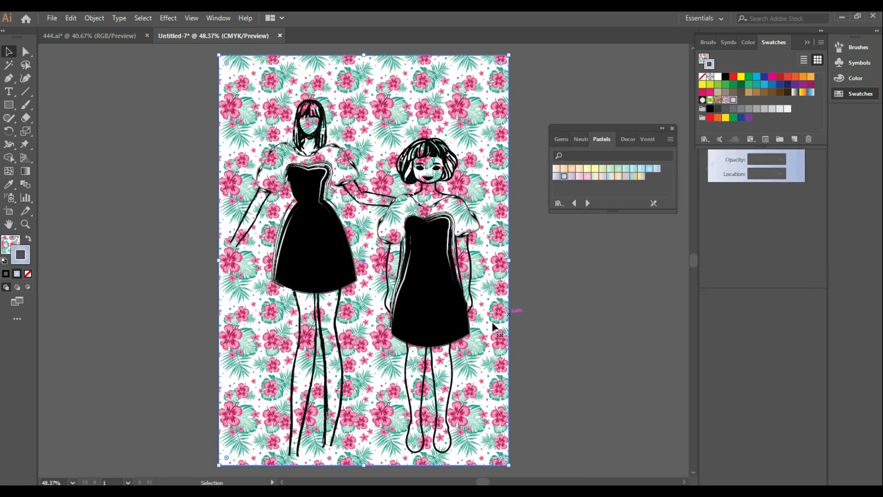
{"action": "left_click", "coordinate": [28, 239]}
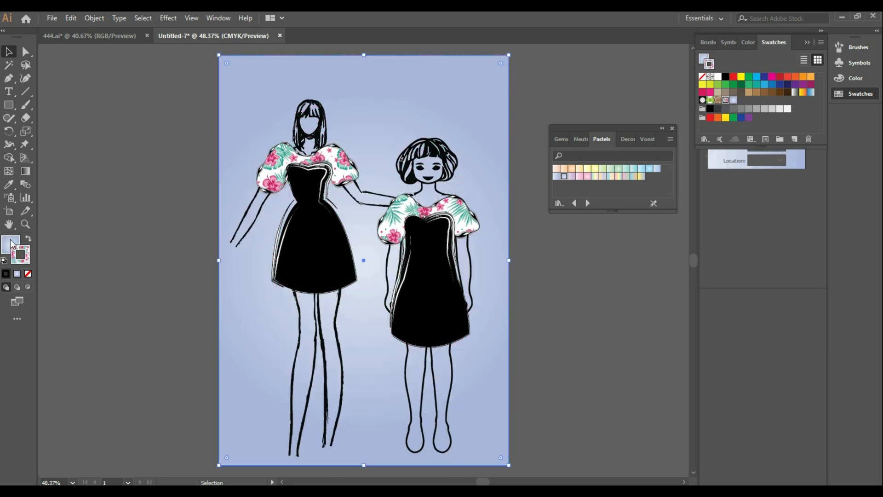
Try a pale blue linear gradient from the Pastels swatches as the background rectangle's fill
{"action": "left_click", "coordinate": [561, 349]}
{"action": "left_click", "coordinate": [465, 149]}
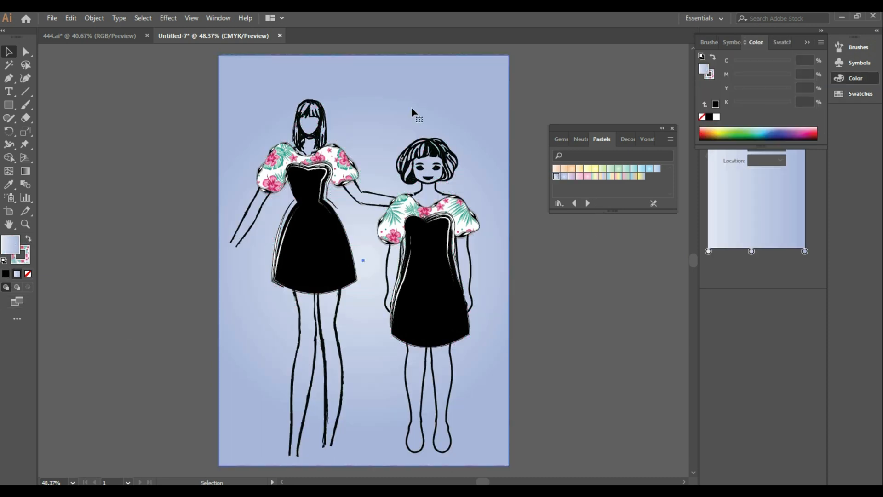
{"action": "left_click", "coordinate": [556, 177]}
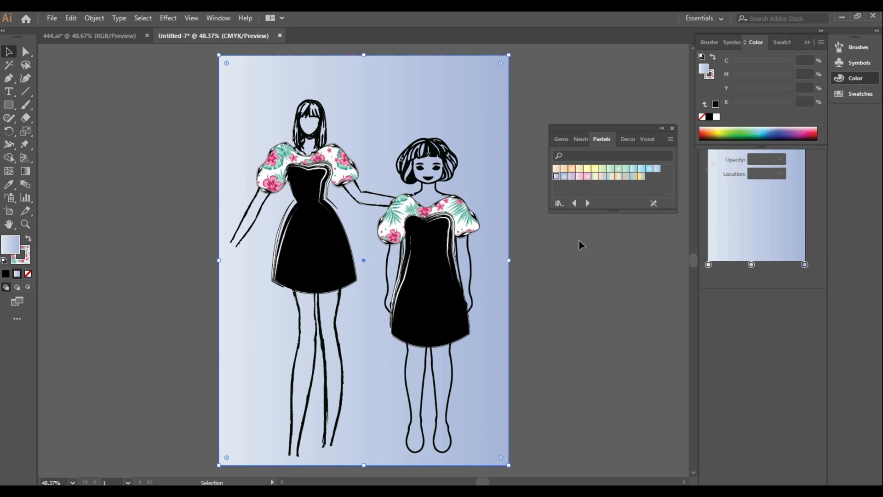
Fill the background rectangle with the multicolour pastel gradient at the end of the Seasons swatches and close the swatch library
{"action": "left_click", "coordinate": [587, 203]}
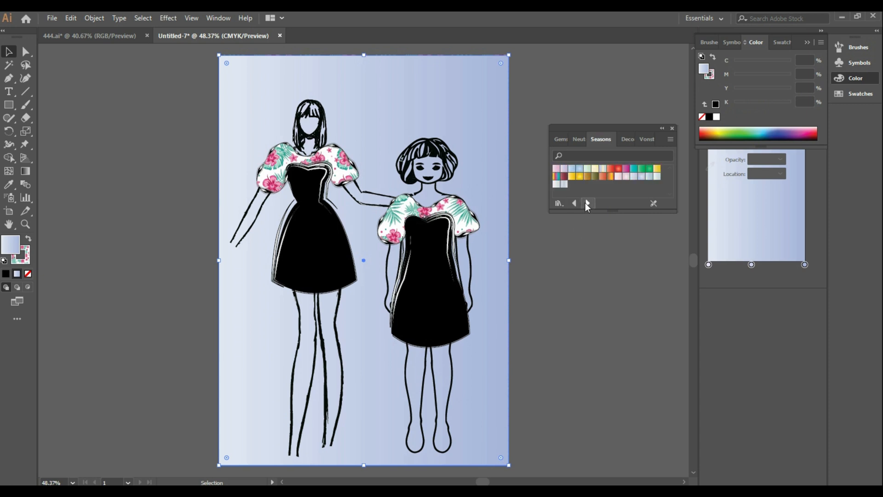
{"action": "left_click", "coordinate": [626, 177]}
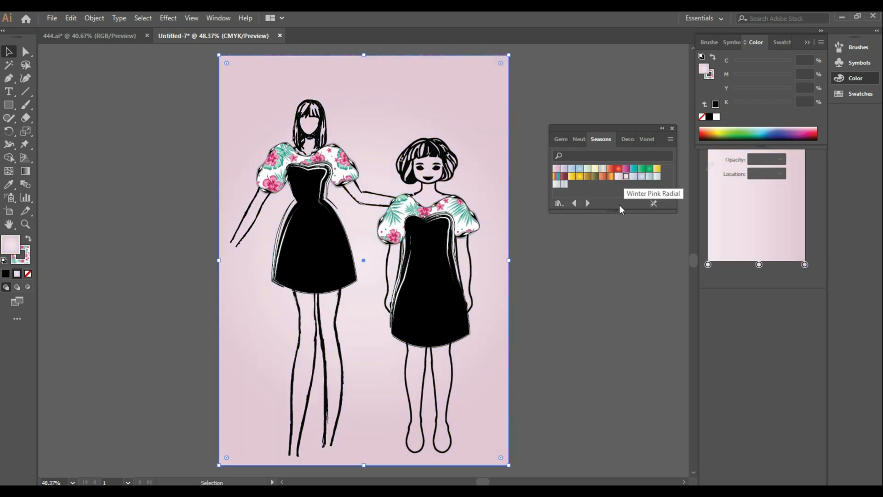
{"action": "left_click", "coordinate": [564, 184]}
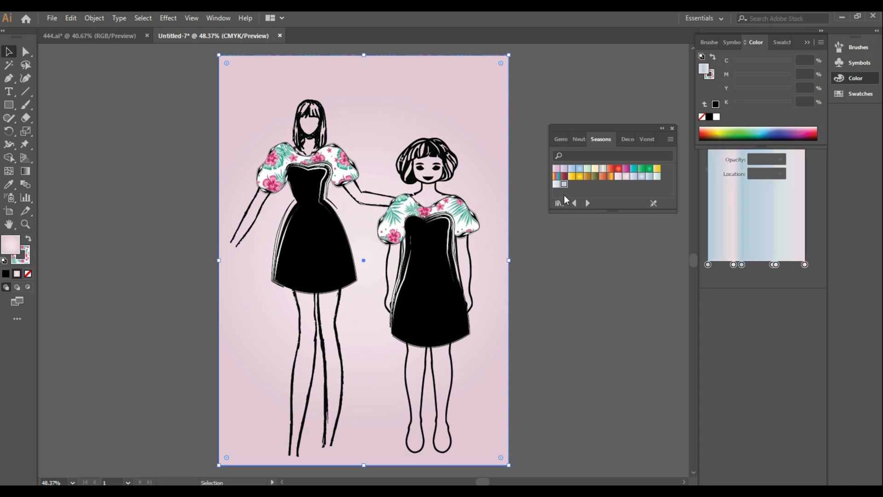
{"action": "left_click", "coordinate": [588, 276]}
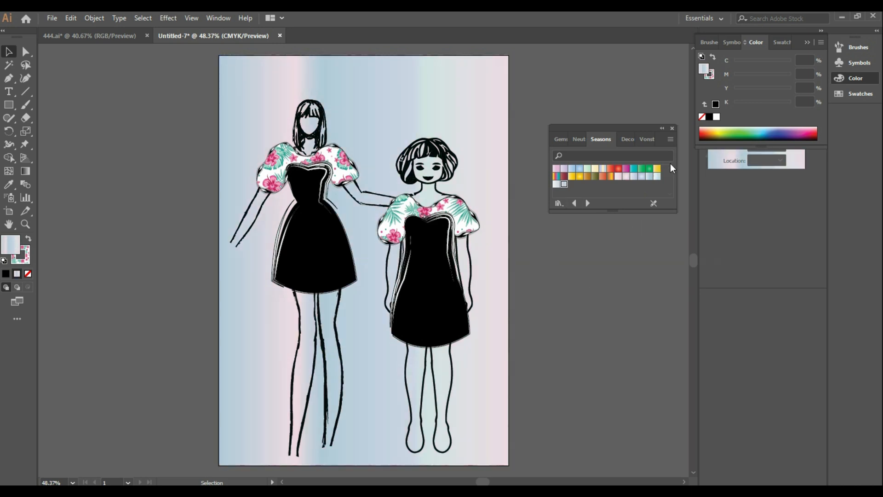
{"action": "left_click", "coordinate": [672, 128]}
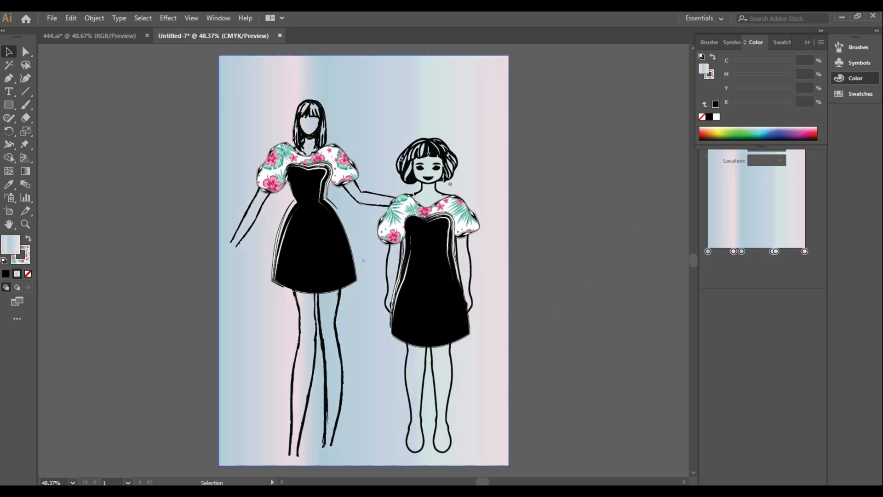
Shift the gradient background partly off the artboard to the left and scale the dressed girl down to slightly over half size
{"action": "left_click", "coordinate": [459, 146]}
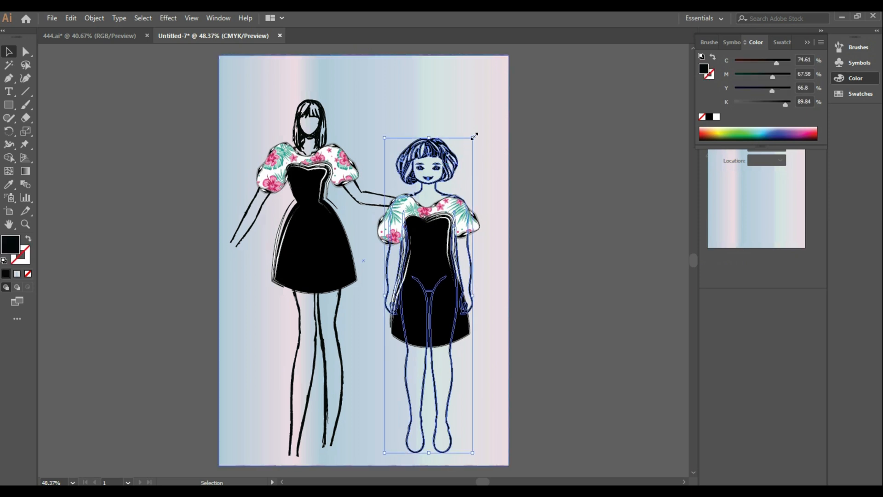
{"action": "left_click_drag", "start_coordinate": [474, 137], "coordinate": [326, 138]}
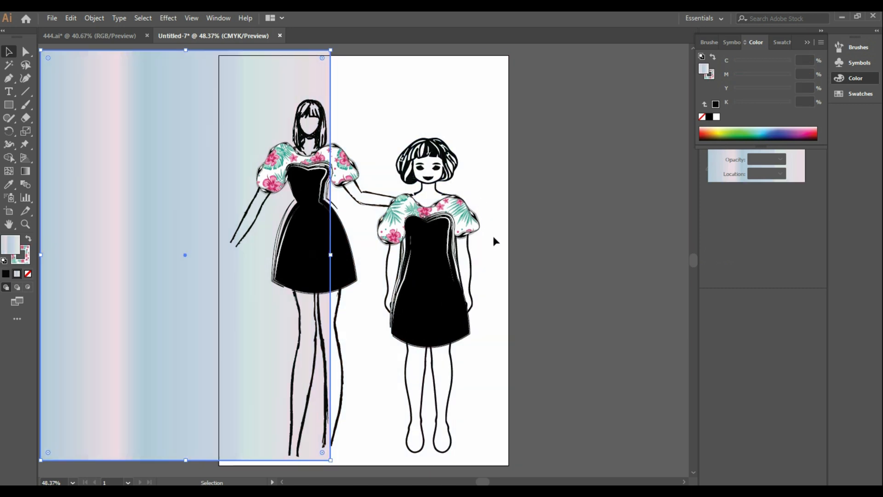
{"action": "left_click_drag", "start_coordinate": [387, 116], "coordinate": [493, 291]}
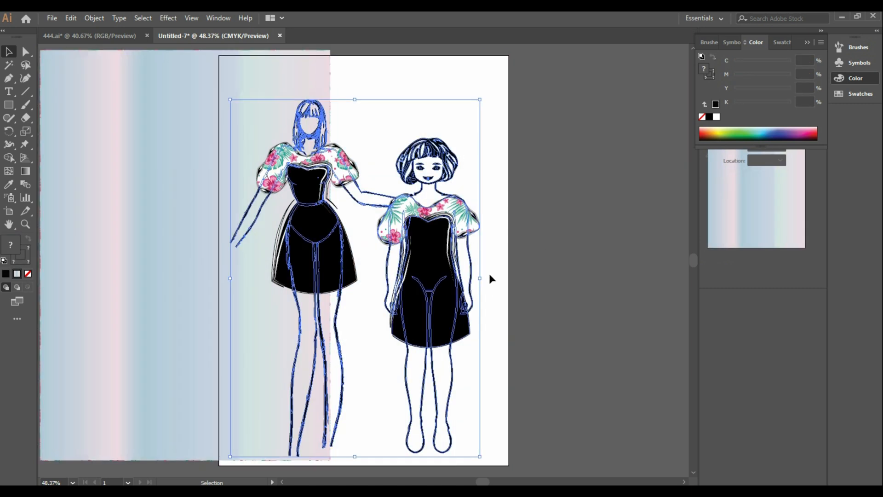
{"action": "left_click_drag", "start_coordinate": [497, 396], "coordinate": [437, 219]}
{"action": "left_click", "coordinate": [466, 343]}
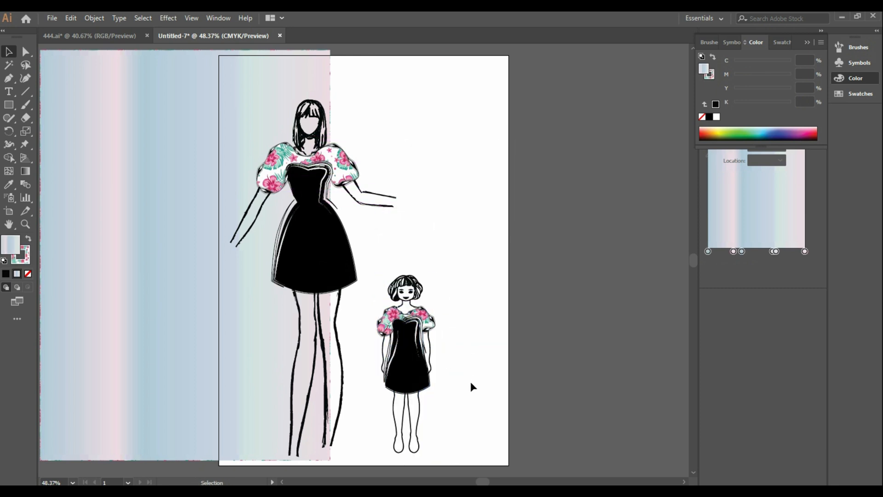
Move the gradient background completely off the artboard to the left
{"action": "left_click_drag", "start_coordinate": [381, 246], "coordinate": [460, 433]}
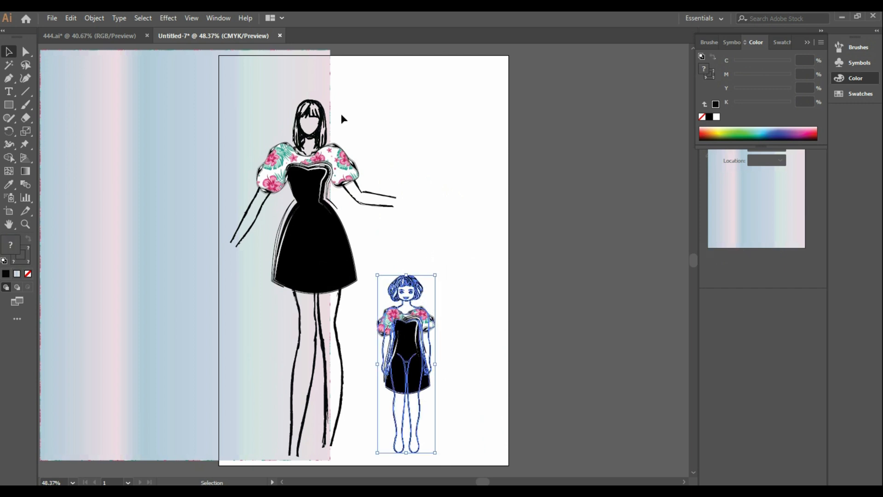
{"action": "left_click", "coordinate": [319, 132]}
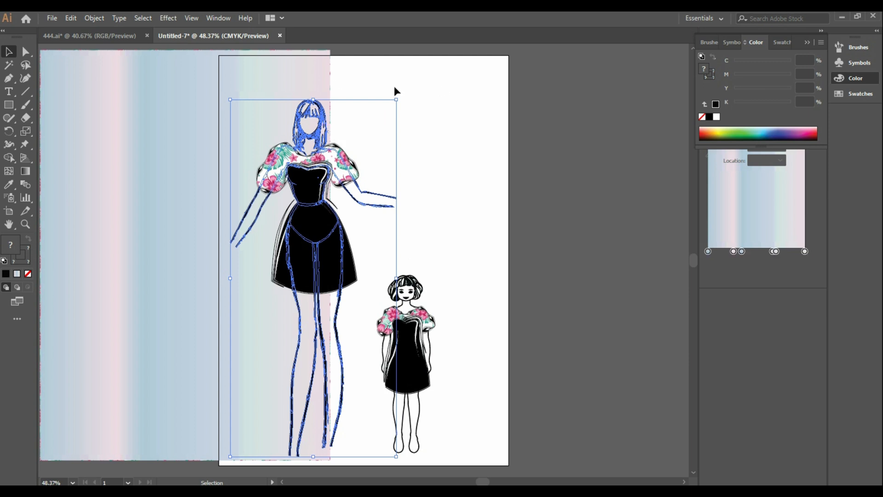
{"action": "left_click_drag", "start_coordinate": [248, 80], "coordinate": [177, 79]}
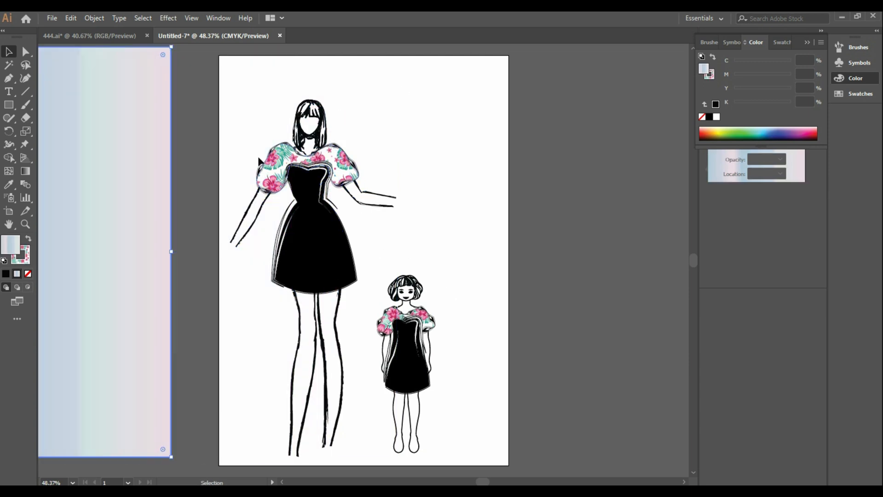
Group the woman figure with her dress pieces and move the group to the artboard's right edge, beyond the girl
{"action": "left_click_drag", "start_coordinate": [268, 85], "coordinate": [361, 423]}
{"action": "right_click", "coordinate": [326, 194]}
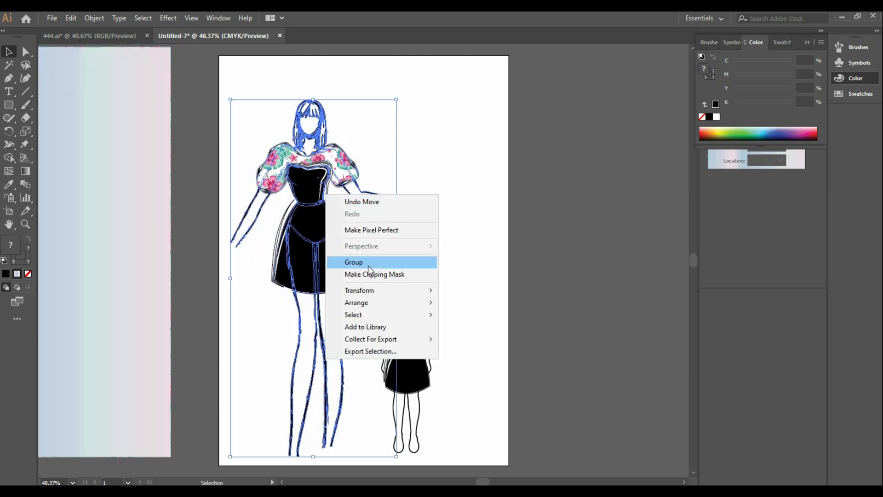
{"action": "left_click", "coordinate": [377, 264]}
{"action": "mouse_move", "coordinate": [311, 188]}
{"action": "left_mouse_down"}
{"action": "mouse_move", "coordinate": [482, 192]}
{"action": "mouse_move", "coordinate": [466, 188]}
{"action": "left_mouse_up"}
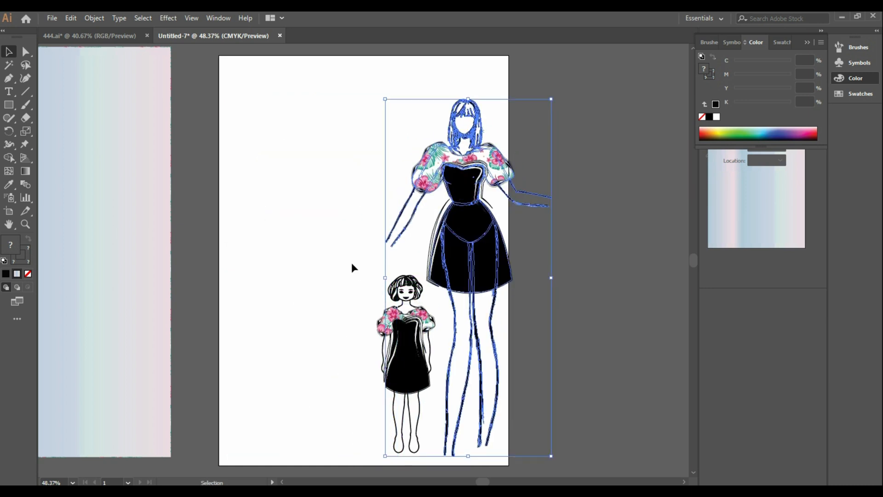
Group the girl figure with her dress pieces and move the group left, away from the woman
{"action": "left_click_drag", "start_coordinate": [334, 263], "coordinate": [412, 438]}
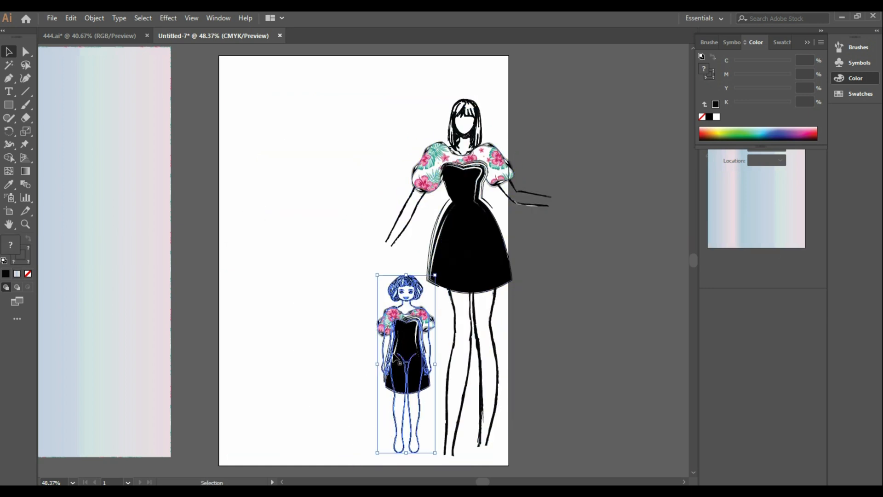
{"action": "right_click", "coordinate": [394, 354]}
{"action": "left_click", "coordinate": [472, 257]}
{"action": "left_click_drag", "start_coordinate": [404, 346], "coordinate": [329, 349]}
Move the woman group left and down until her lowered hand meets the girl's head
{"action": "left_click", "coordinate": [462, 175]}
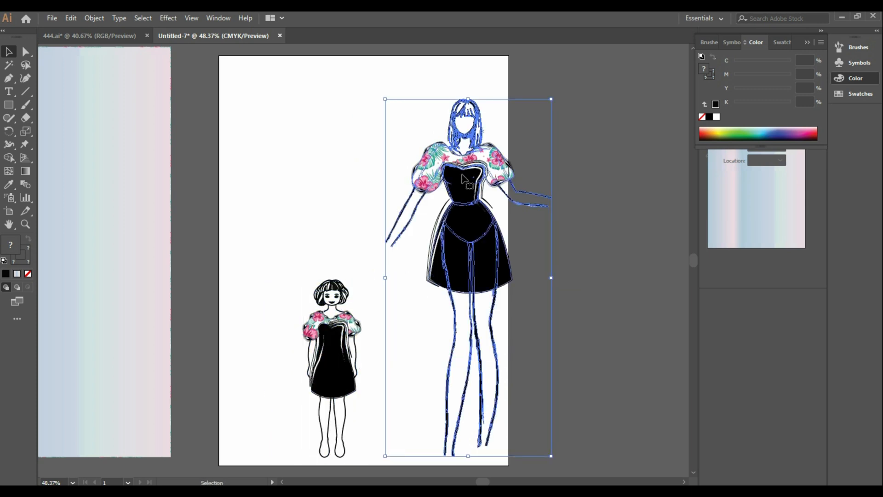
{"action": "left_click_drag", "start_coordinate": [462, 176], "coordinate": [402, 188]}
{"action": "left_click_drag", "start_coordinate": [415, 189], "coordinate": [417, 223]}
{"action": "left_click", "coordinate": [609, 284]}
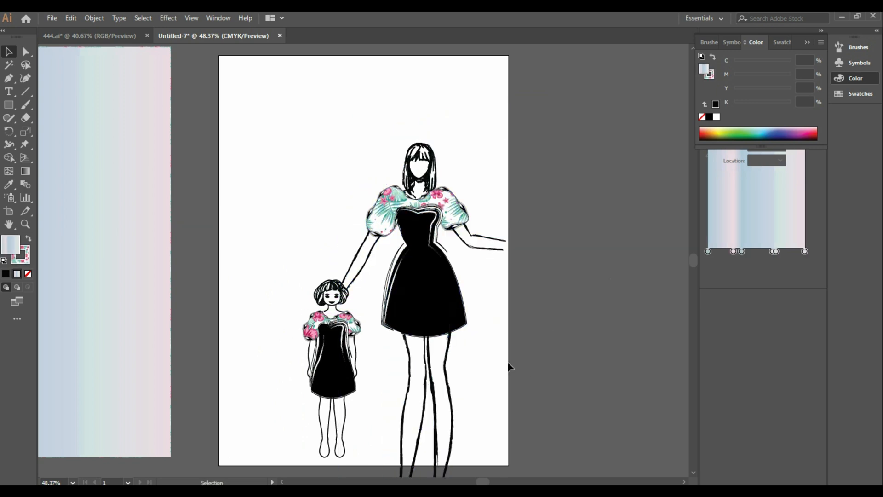
Raise the woman group so that the whole figure, including the feet, fits within the artboard
{"action": "double_click", "coordinate": [430, 162]}
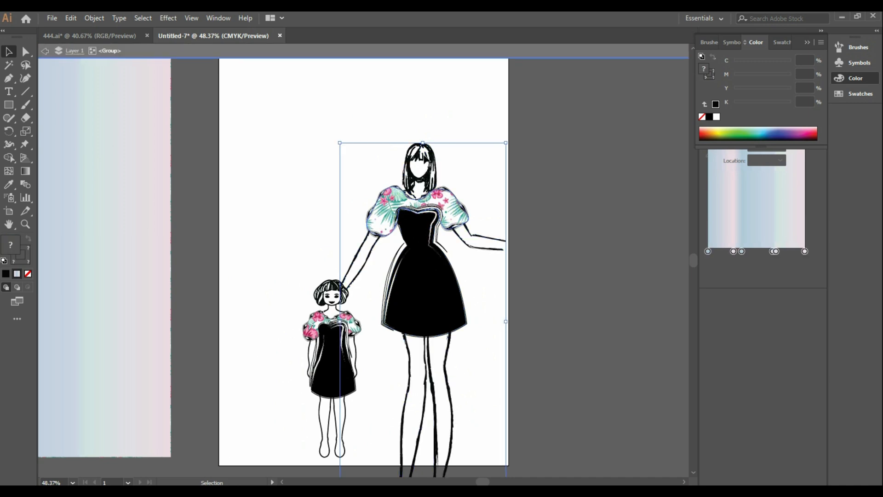
{"action": "left_click", "coordinate": [44, 51]}
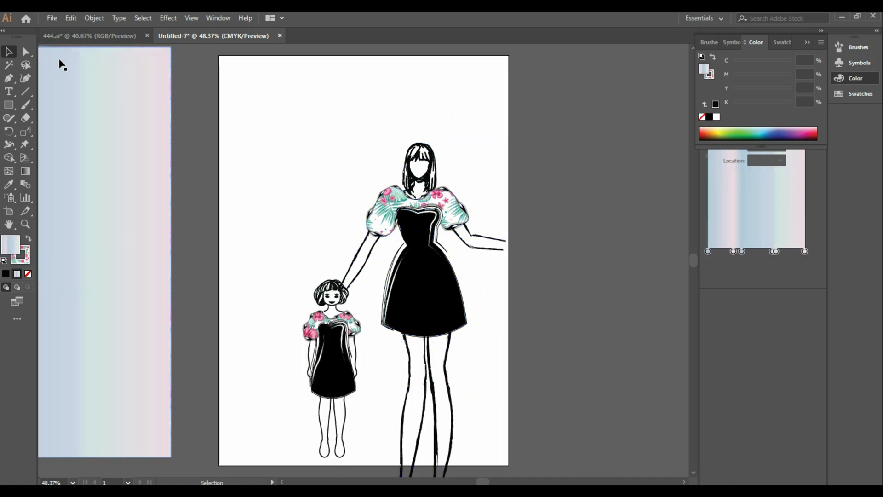
{"action": "left_click_drag", "start_coordinate": [415, 196], "coordinate": [413, 160]}
{"action": "left_click", "coordinate": [366, 367]}
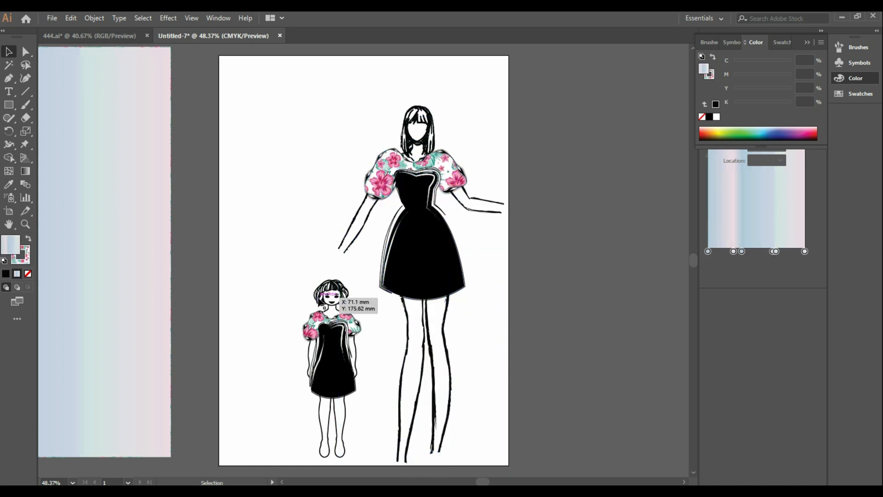
Raise the girl group to just beneath the woman's hand and move the gradient background back to cover the artboard
{"action": "left_click_drag", "start_coordinate": [340, 333], "coordinate": [339, 304]}
{"action": "left_click", "coordinate": [473, 329]}
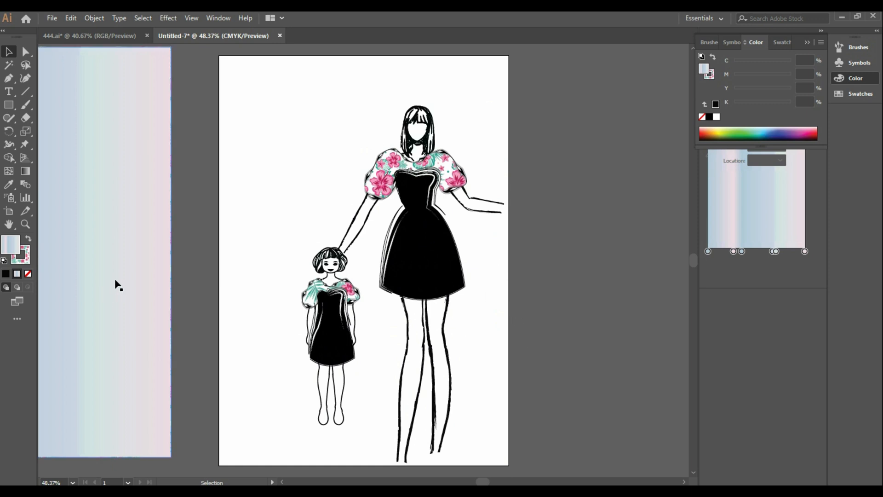
{"action": "left_click_drag", "start_coordinate": [115, 285], "coordinate": [453, 290]}
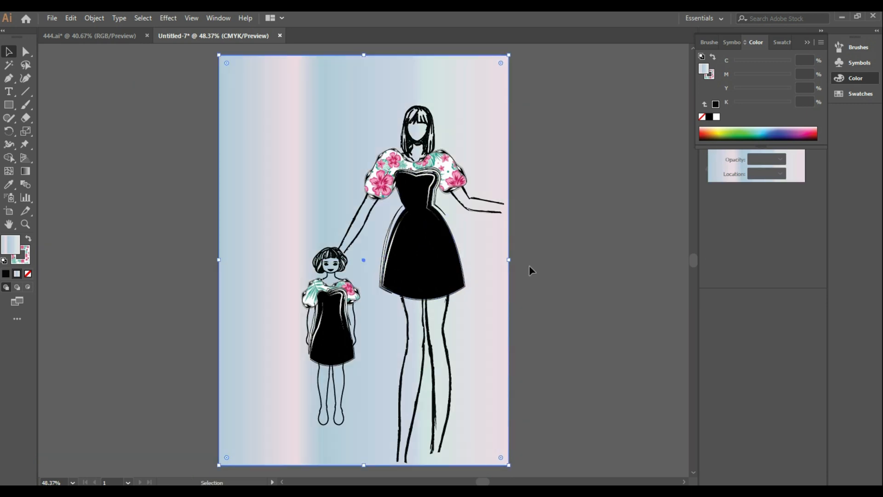